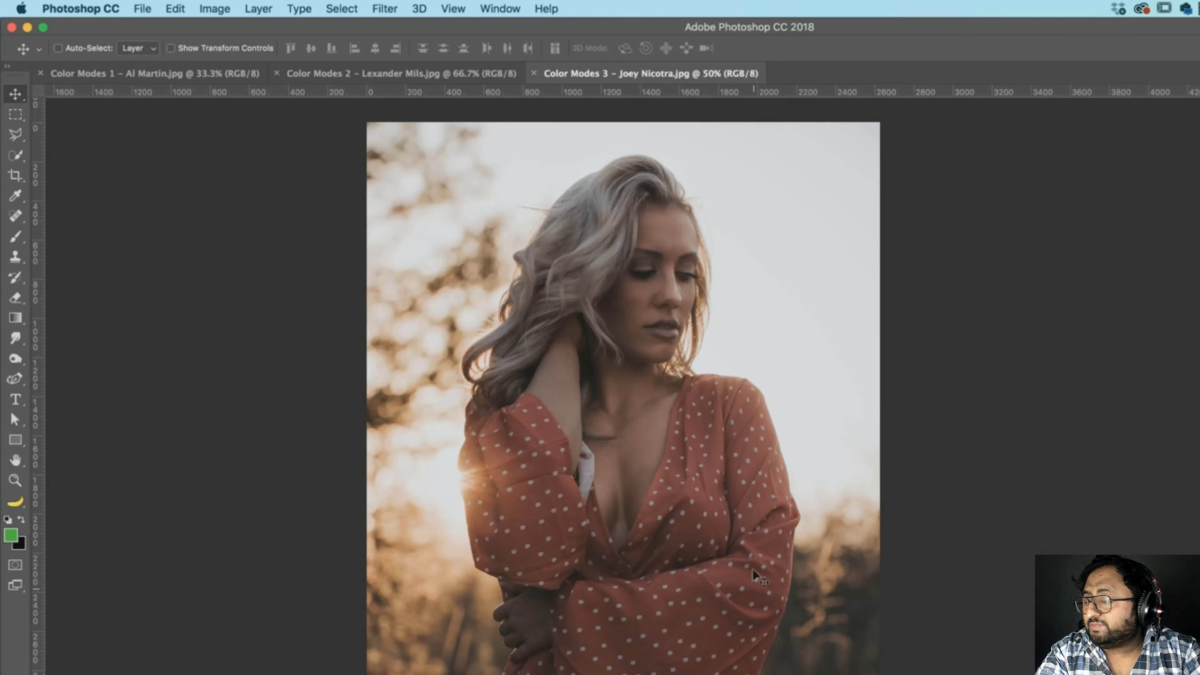
Add a new layer to the Color Modes 1 flower image and rename it Color Layer
click(170, 74)
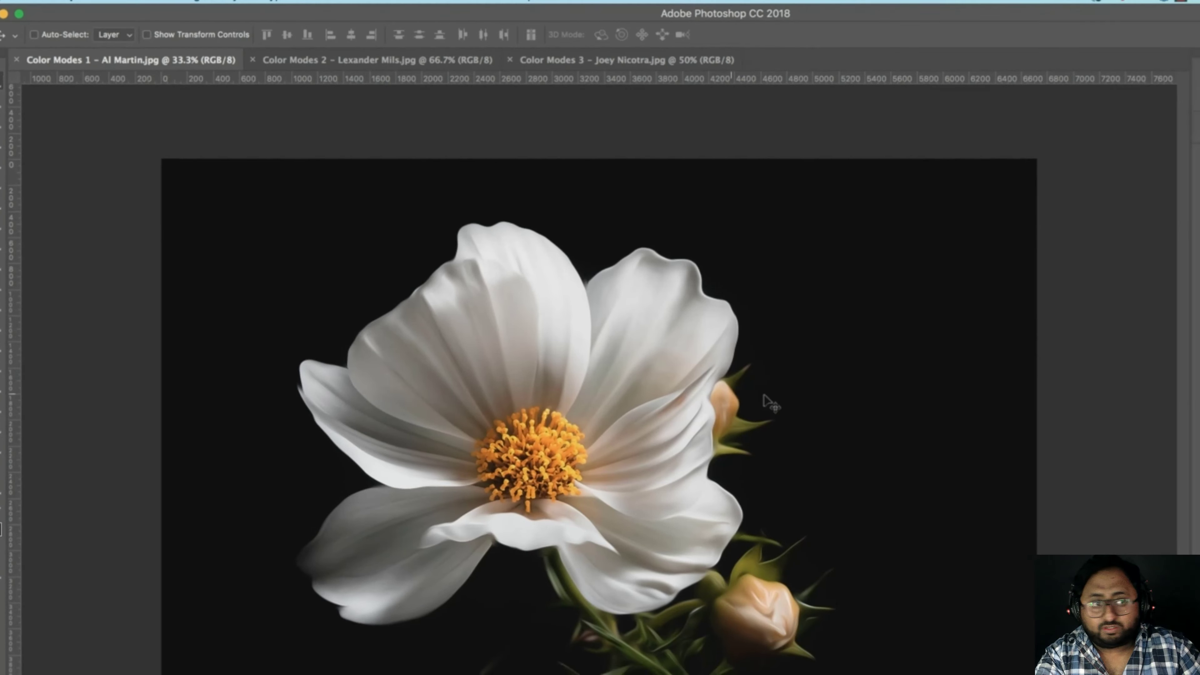
click(1129, 665)
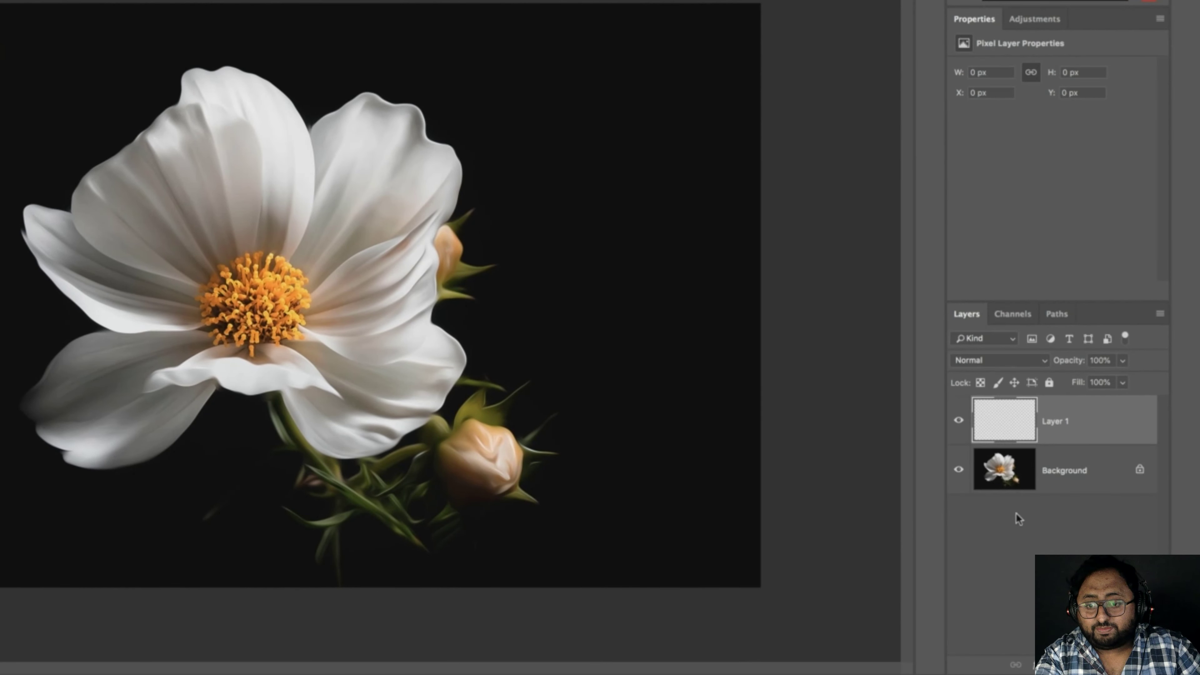
double_click(1064, 425)
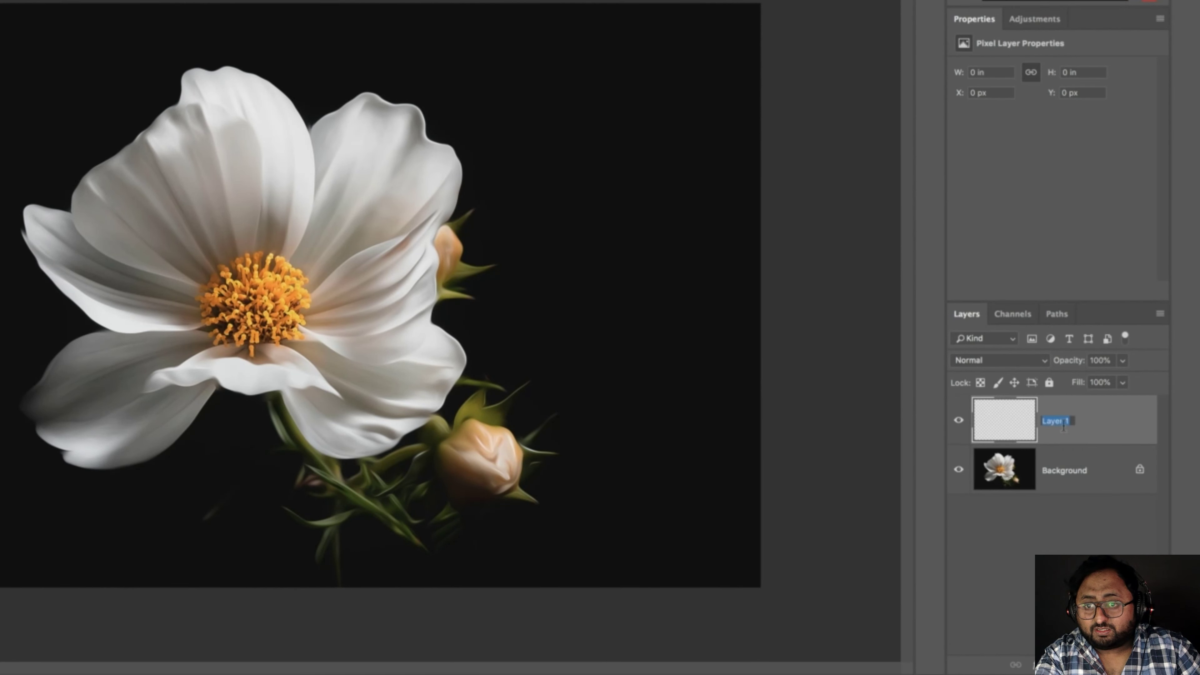
text(Color Layer)
key(Return)
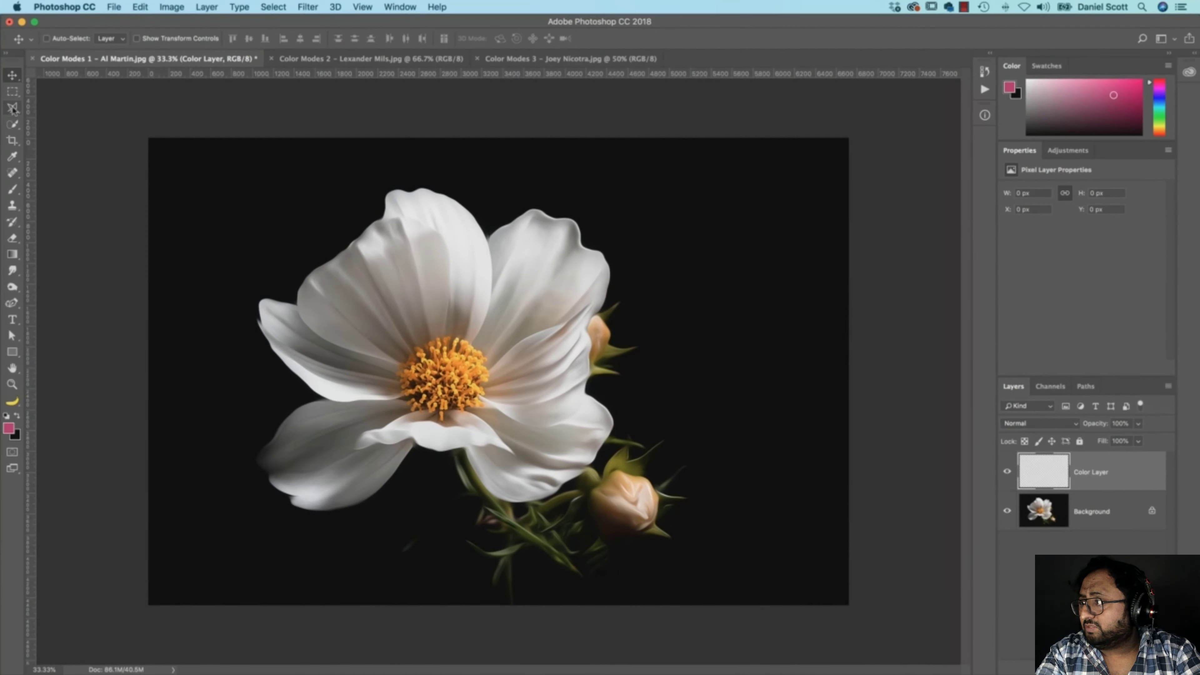
Select the white petals on the Background layer with the Quick Selection tool, excluding the dark backdrop and the yellow centre
click(13, 108)
click(13, 125)
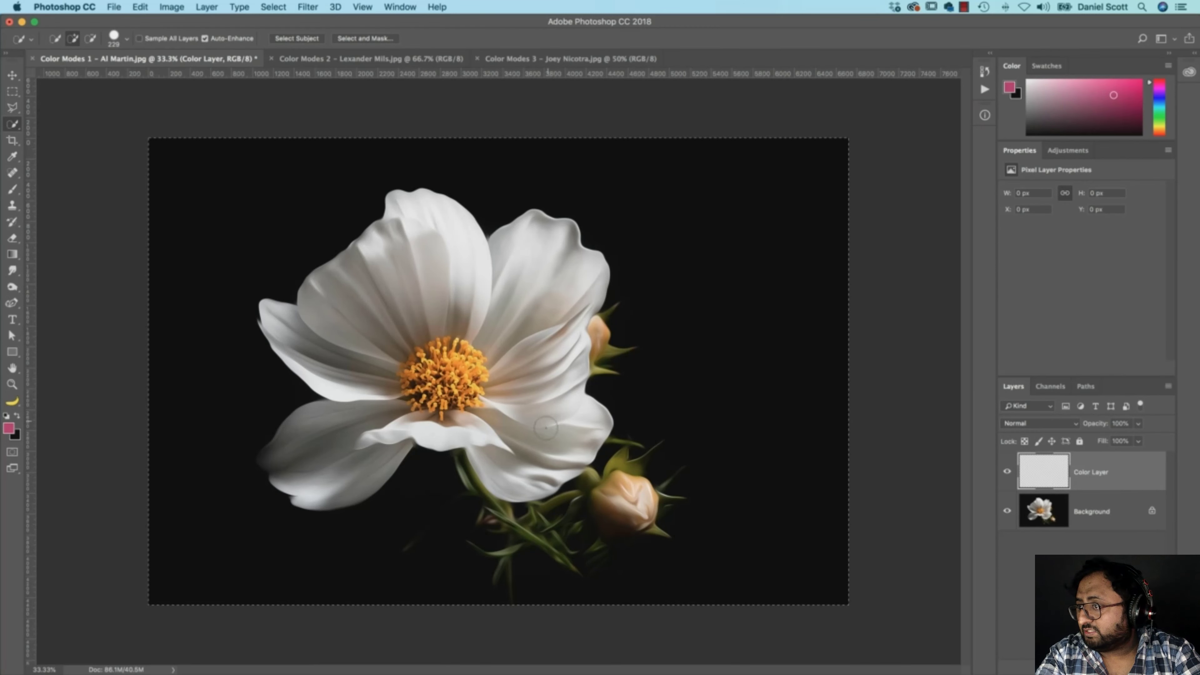
mouse_move(549, 425)
mouse_down()
mouse_move(463, 283)
mouse_move(520, 308)
mouse_move(539, 388)
mouse_move(533, 435)
mouse_move(372, 428)
mouse_move(335, 459)
mouse_move(375, 313)
mouse_move(409, 293)
mouse_up()
key(super+d)
click(1091, 512)
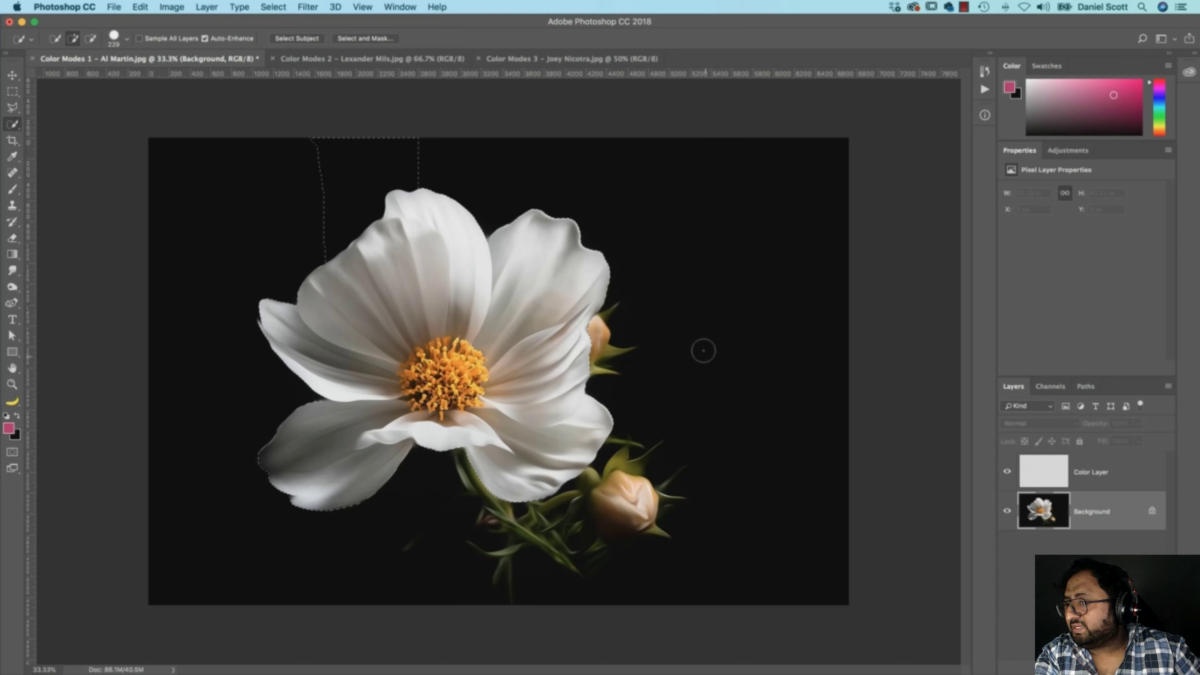
key(super+z)
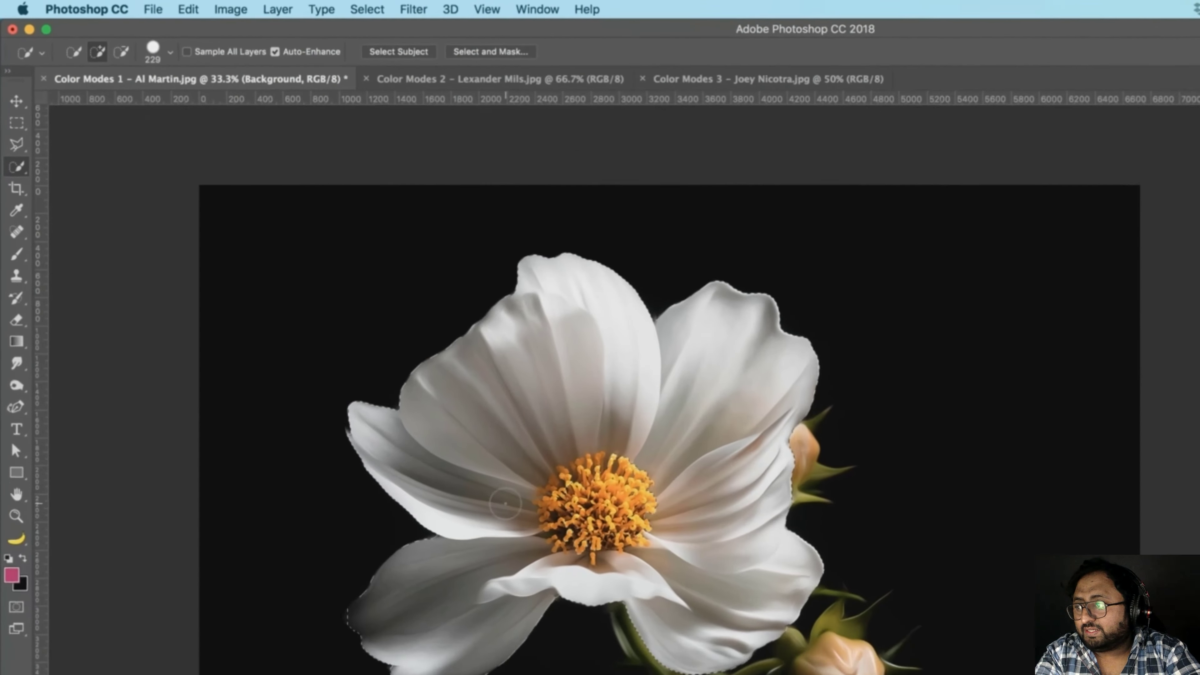
key(alt)
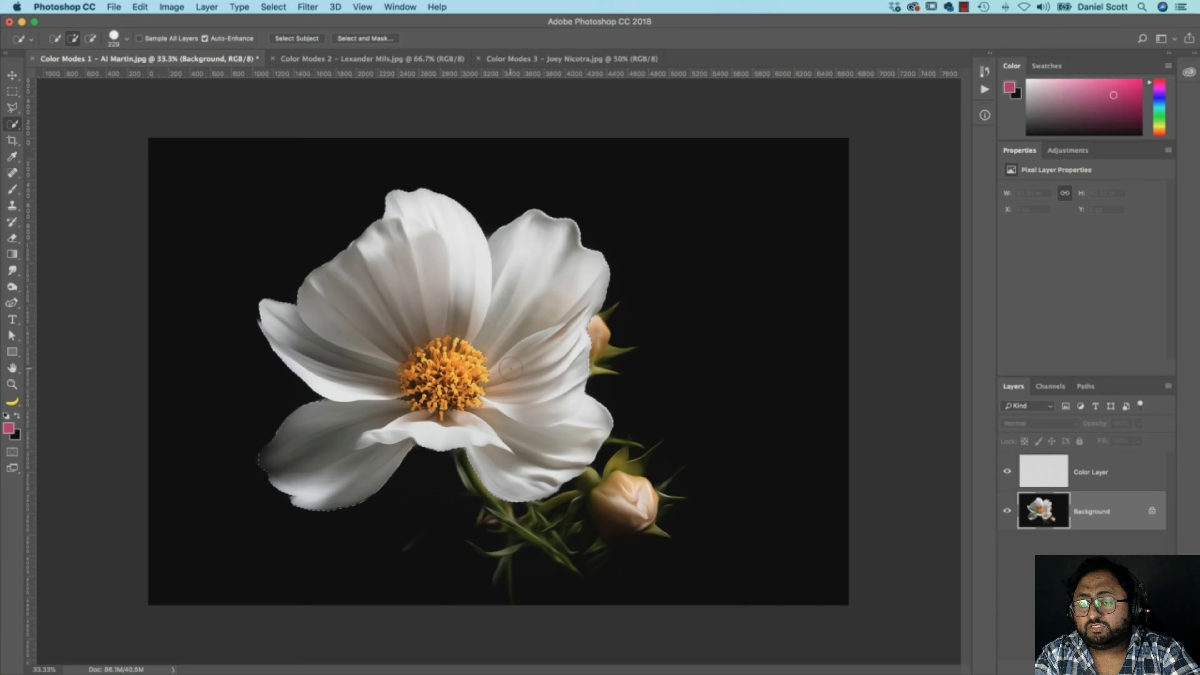
Fill the petal selection on Color Layer with a pink foreground color, and deselect
click(1049, 479)
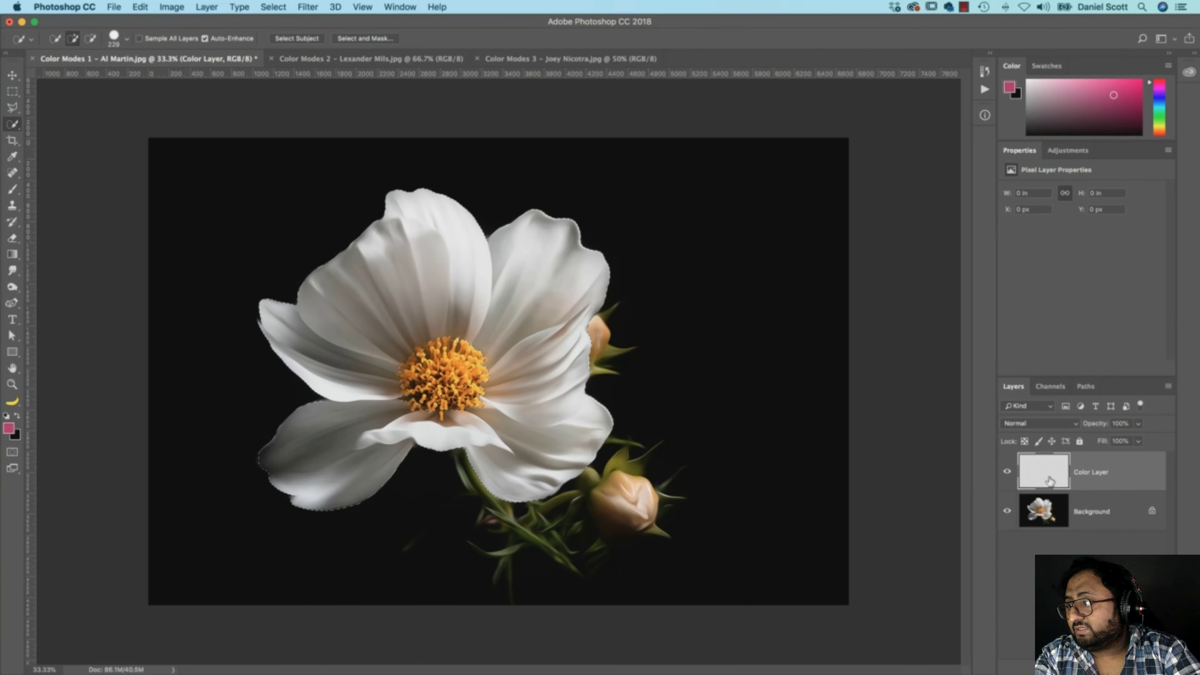
click(9, 428)
click(809, 348)
click(950, 299)
key(w)
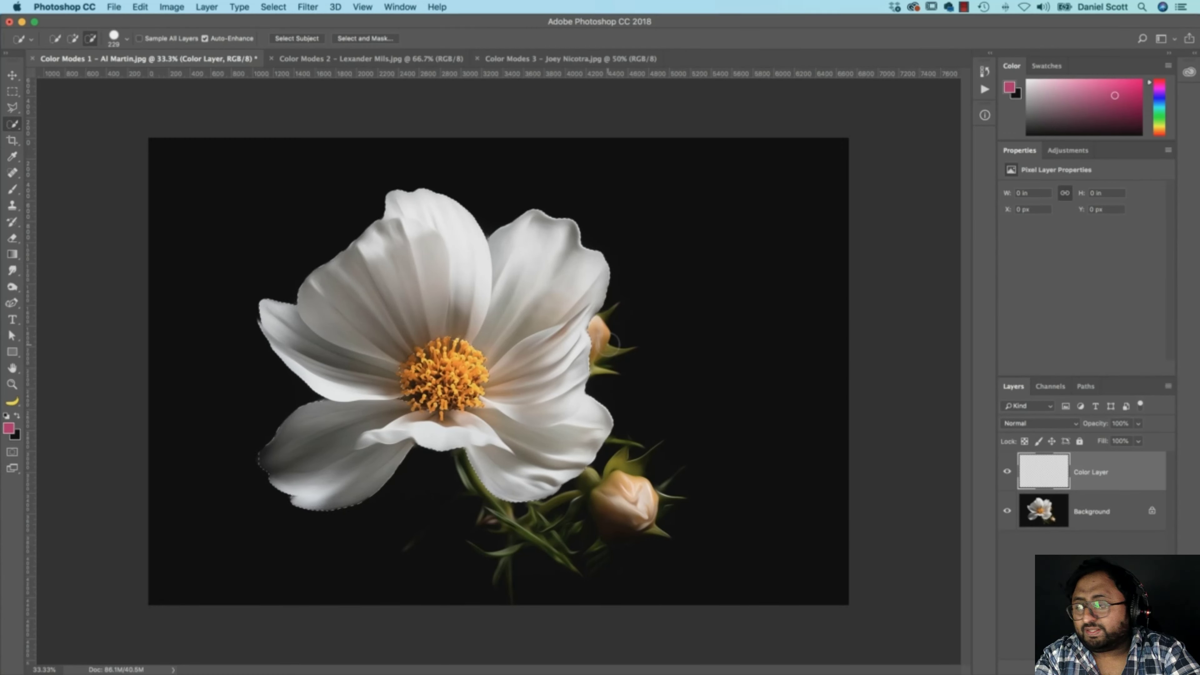
key(alt+BackSpace)
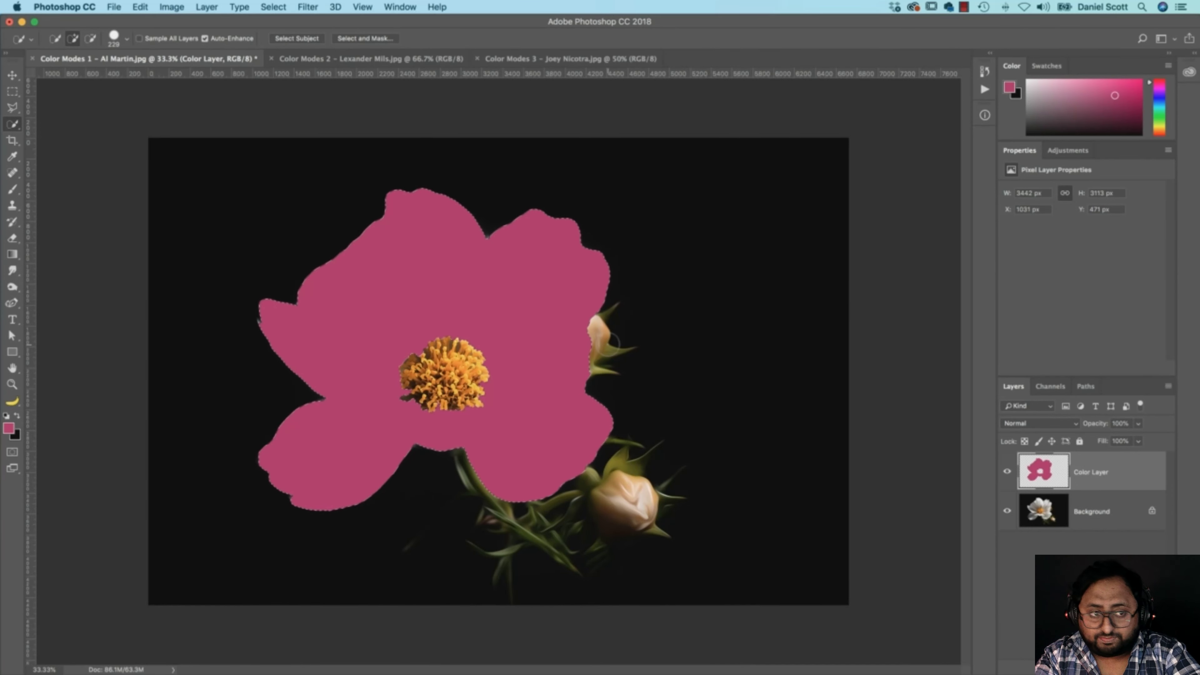
key(super+d)
Try the Darken blend mode on Color Layer
click(1013, 388)
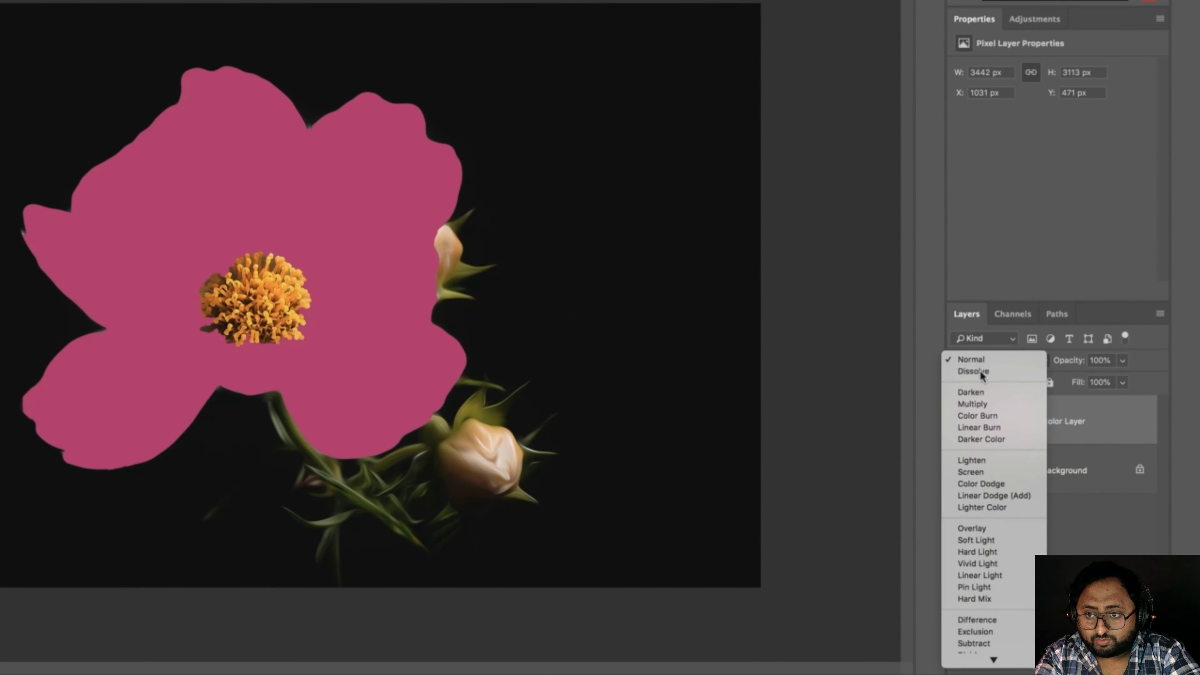
click(999, 396)
click(985, 362)
click(988, 379)
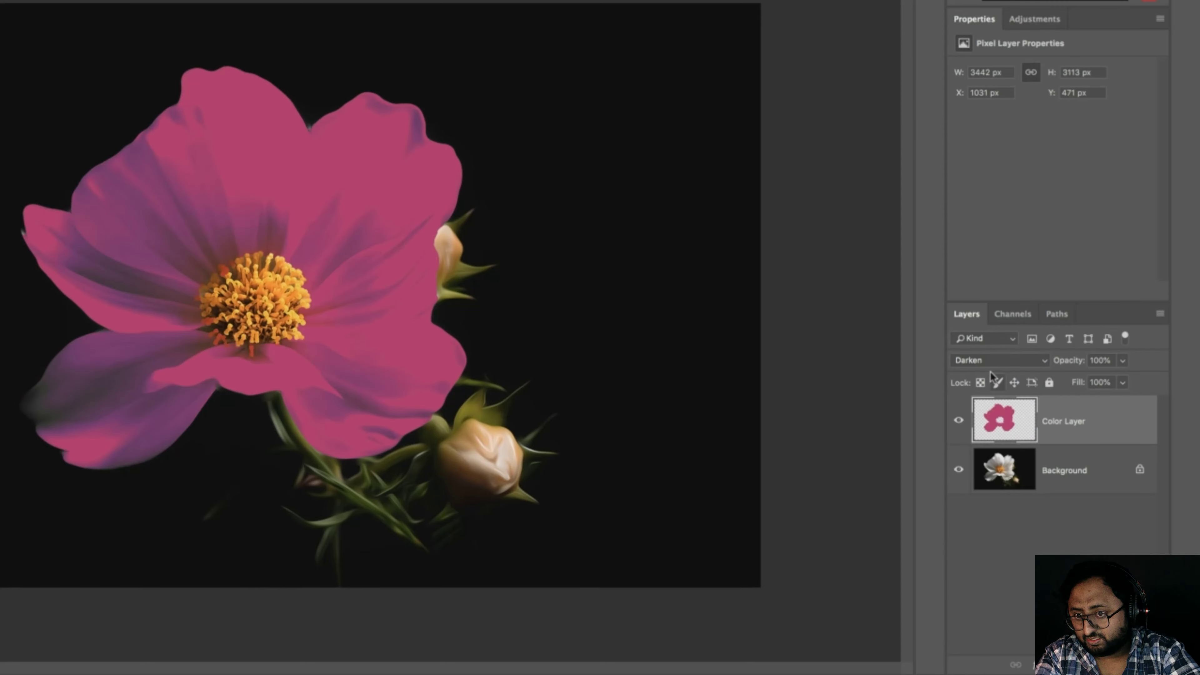
click(1002, 361)
click(999, 374)
click(1014, 361)
click(1015, 373)
click(1016, 360)
click(1015, 373)
Preview successive blend modes on Color Layer, up to Linear Light
key(shift+equal)
key(shift+equal)
key(shift+equal)
key(shift+equal)
key(shift+equal)
key(shift+equal)
key(shift+equal)
key(shift+equal)
key(shift+equal)
key(shift+equal)
key(shift+equal)
key(shift+equal)
key(shift+equal)
key(shift+equal)
key(shift+equal)
key(shift+equal)
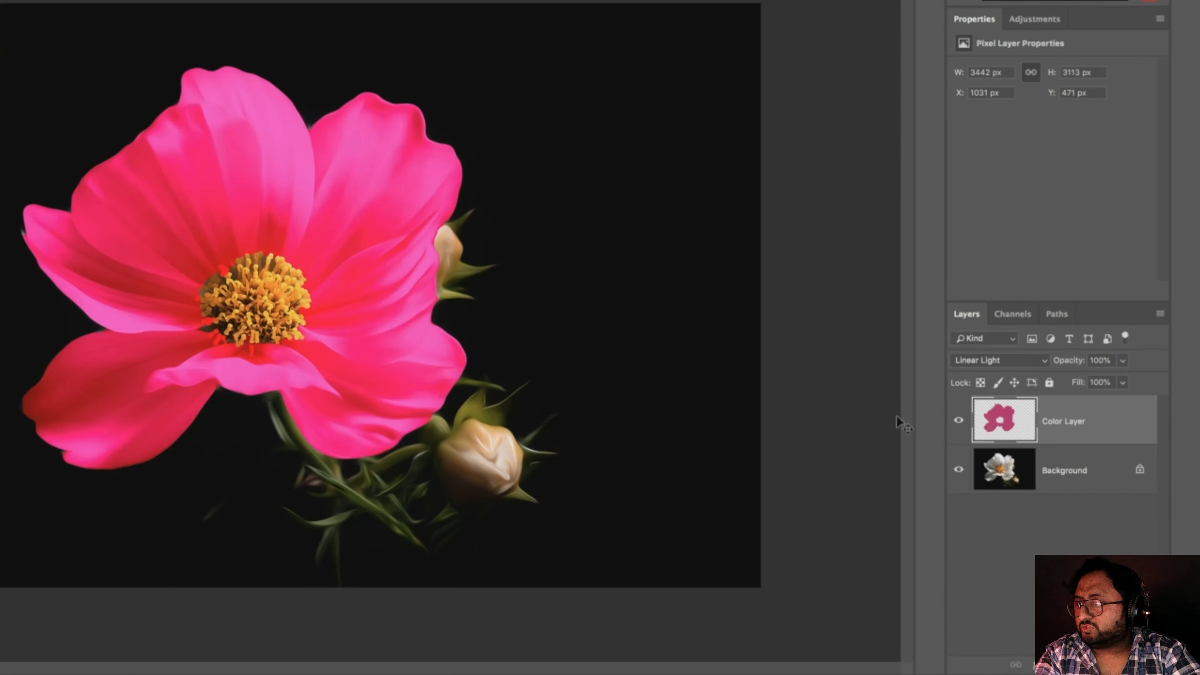
Set Color Layer's blend mode to Color Burn and compare the flower with the layer hidden and shown
key(shift+minus)
key(shift+minus)
key(shift+minus)
key(shift+minus)
key(shift+minus)
key(shift+minus)
key(shift+minus)
key(shift+minus)
key(shift+minus)
key(shift+minus)
key(shift+minus)
key(shift+minus)
key(shift+minus)
key(shift+minus)
key(shift+minus)
key(shift+minus)
key(shift+minus)
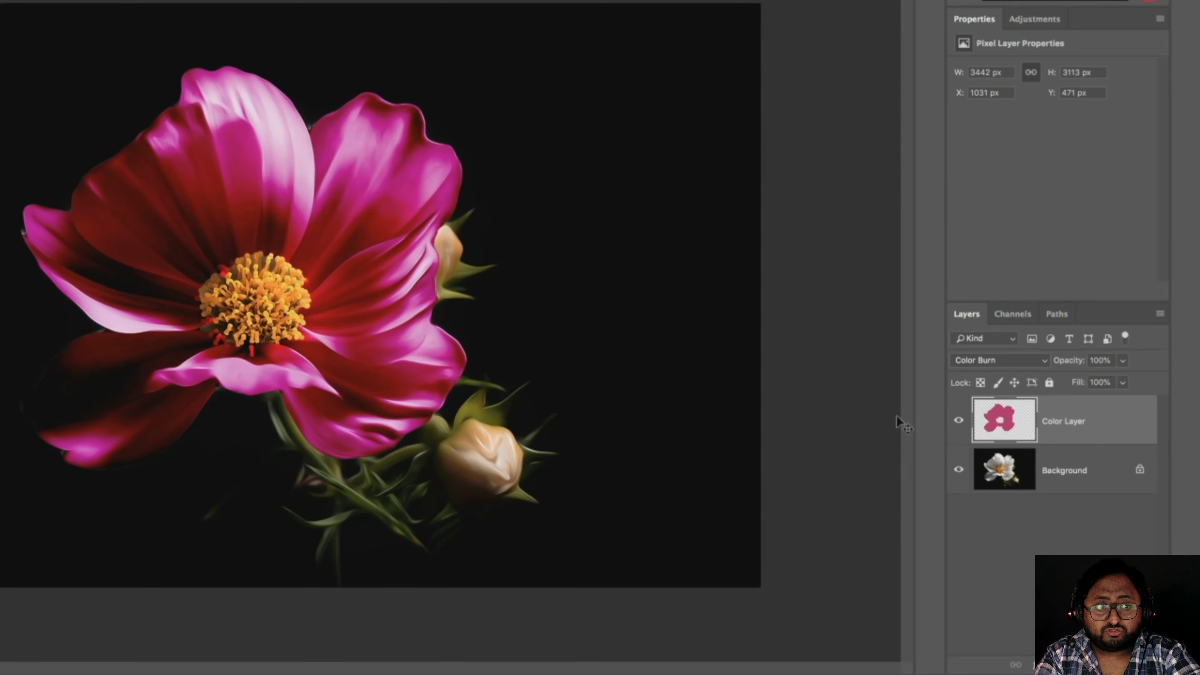
click(953, 419)
click(953, 418)
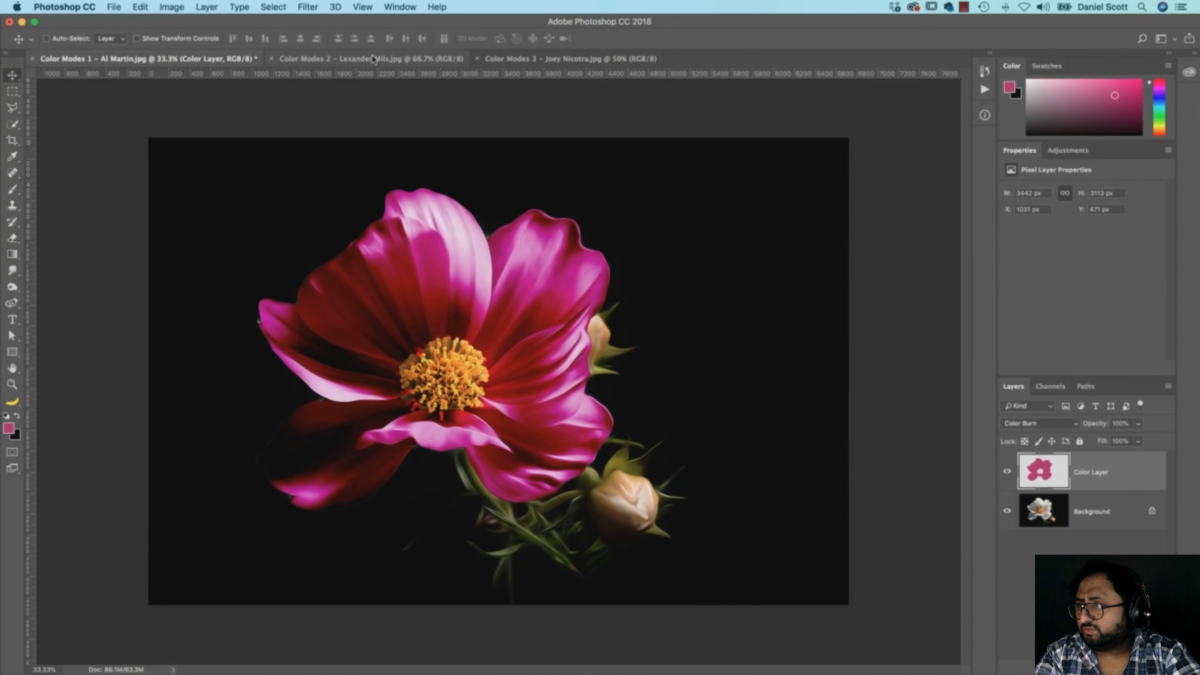
Add a new layer to the Color Modes 2 portrait and set the foreground color to bright red
click(376, 59)
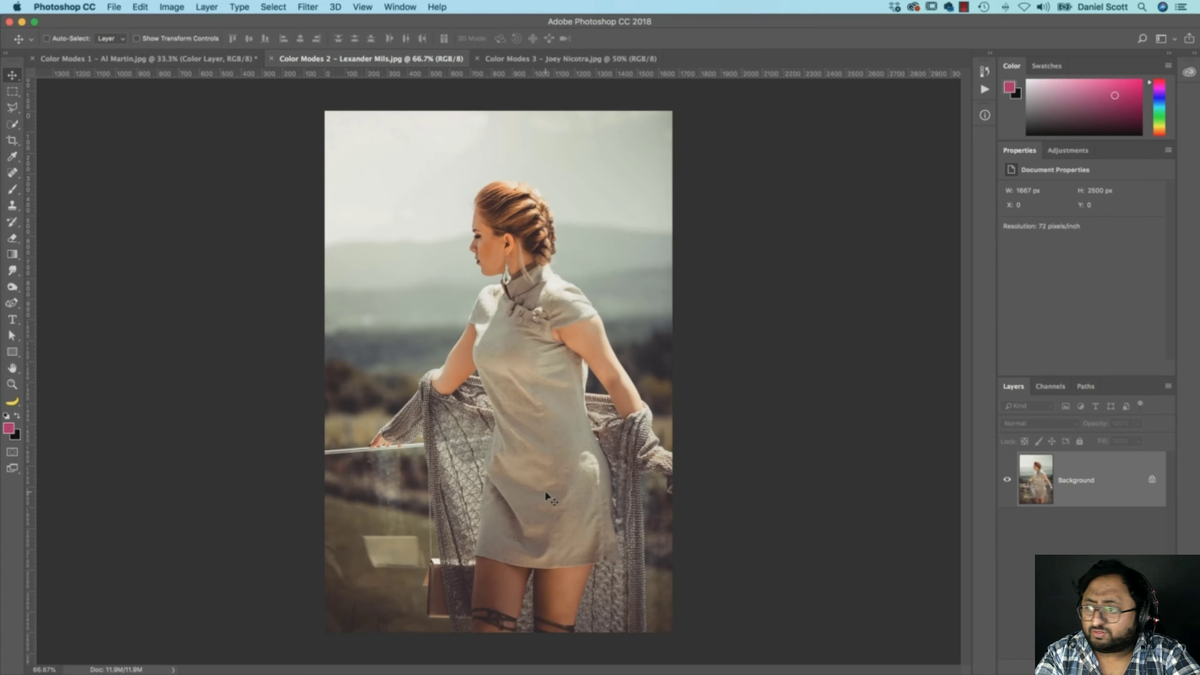
key(super+shift+alt+n)
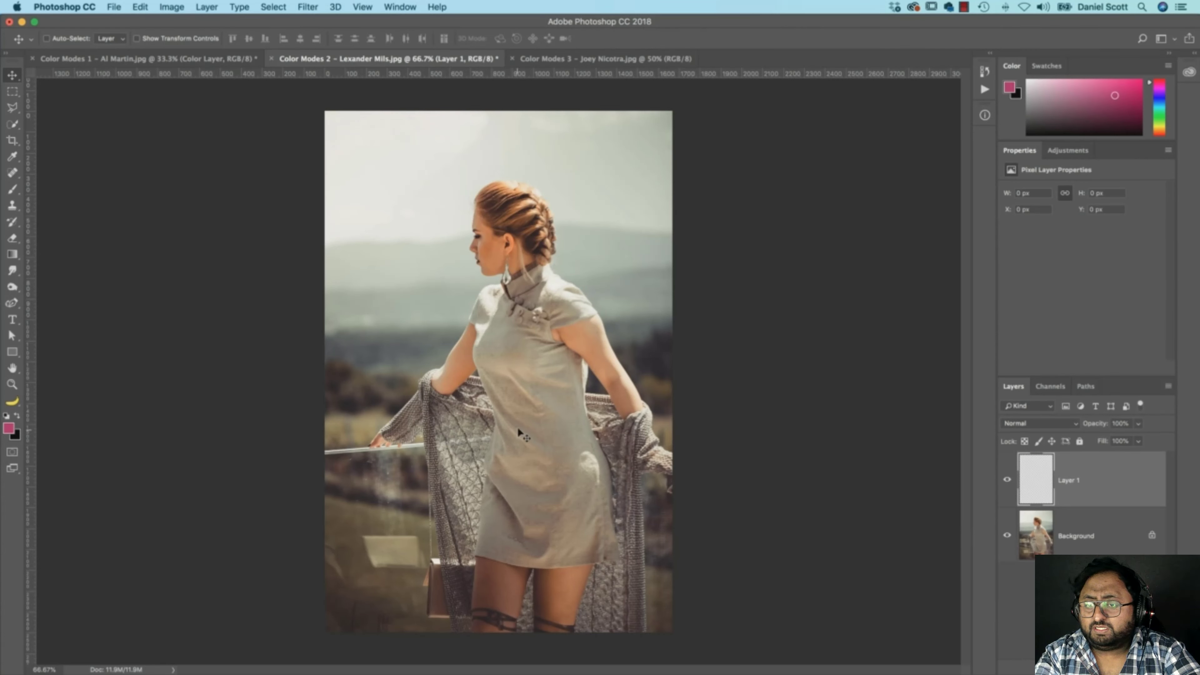
click(8, 428)
click(858, 459)
click(844, 304)
click(959, 297)
Paint a broad red stroke down the middle of the dress on Layer 1
key(b)
drag(553, 395, 485, 402)
mouse_move(529, 369)
mouse_down()
mouse_move(548, 523)
mouse_move(560, 455)
mouse_move(545, 367)
mouse_move(506, 344)
mouse_up()
key(v)
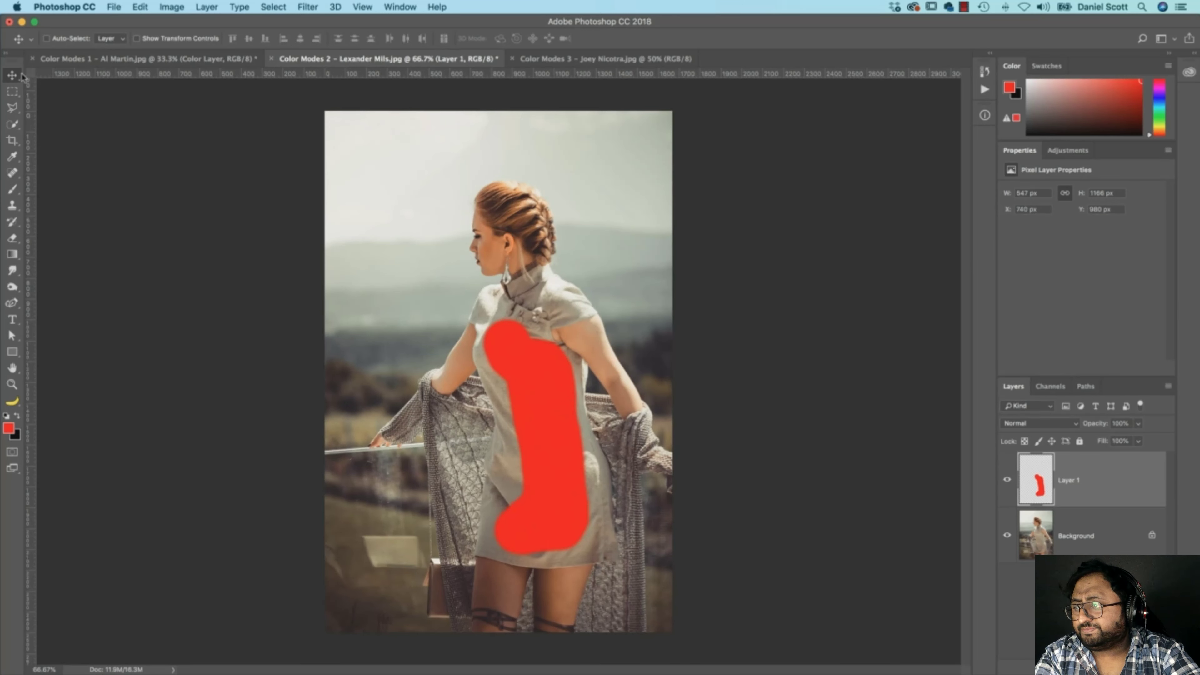
Go through the blend modes for Layer 1 and set it to Soft Light
key(shift+plus)
key(shift+plus)
key(shift+plus)
key(shift+plus)
key(shift+plus)
key(shift+plus)
key(shift+plus)
key(shift+plus)
key(shift+plus)
key(shift+plus)
key(shift+plus)
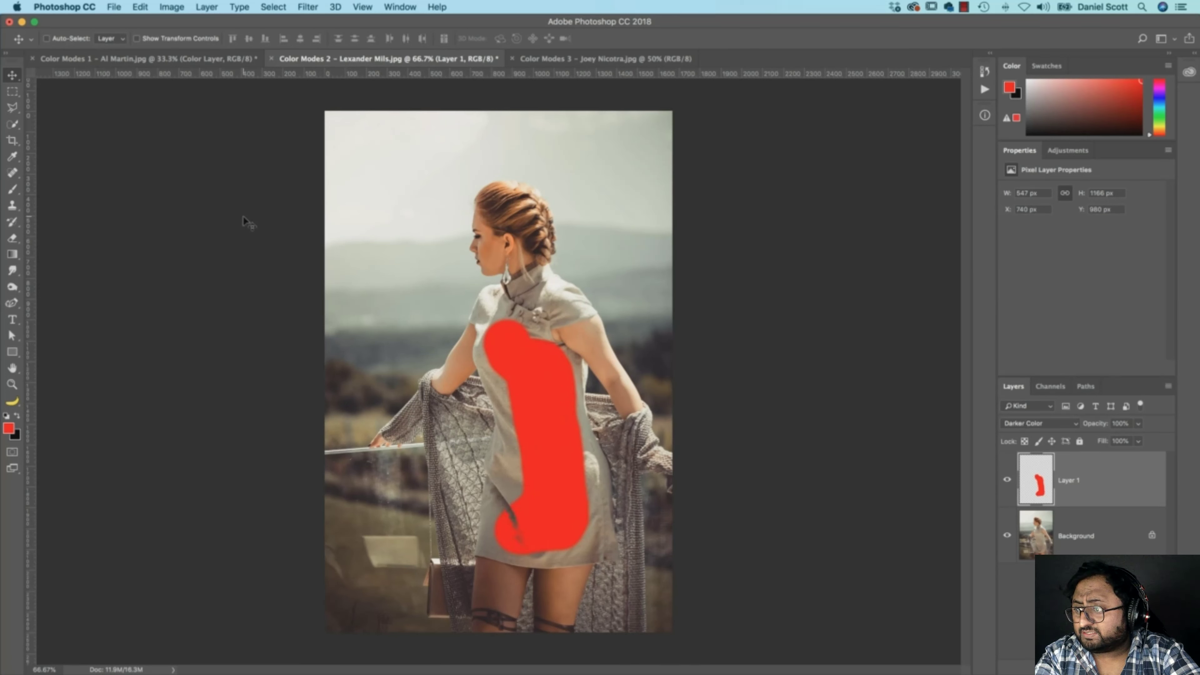
key(shift+plus)
key(shift+plus)
key(shift+plus)
key(shift+minus)
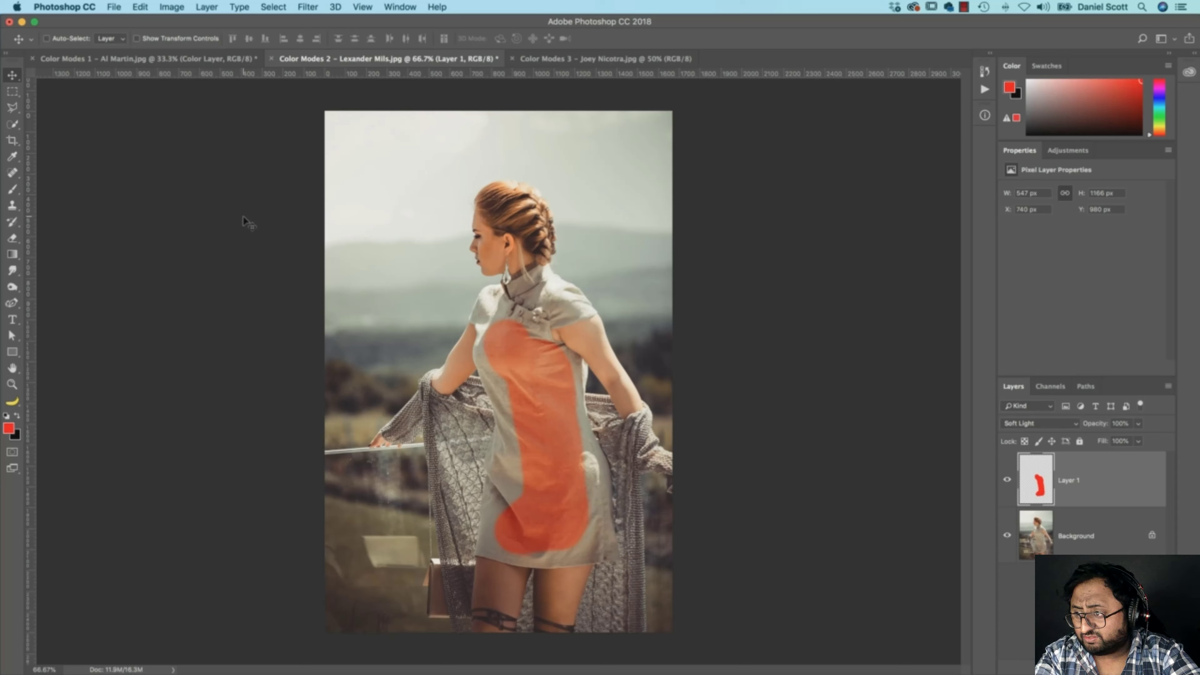
Preview further blend modes on Layer 1, including Exclusion, and return it to Soft Light
key(shift+plus)
key(shift+plus)
key(shift+plus)
key(shift+plus)
key(shift+plus)
key(shift+plus)
key(shift+plus)
key(shift+plus)
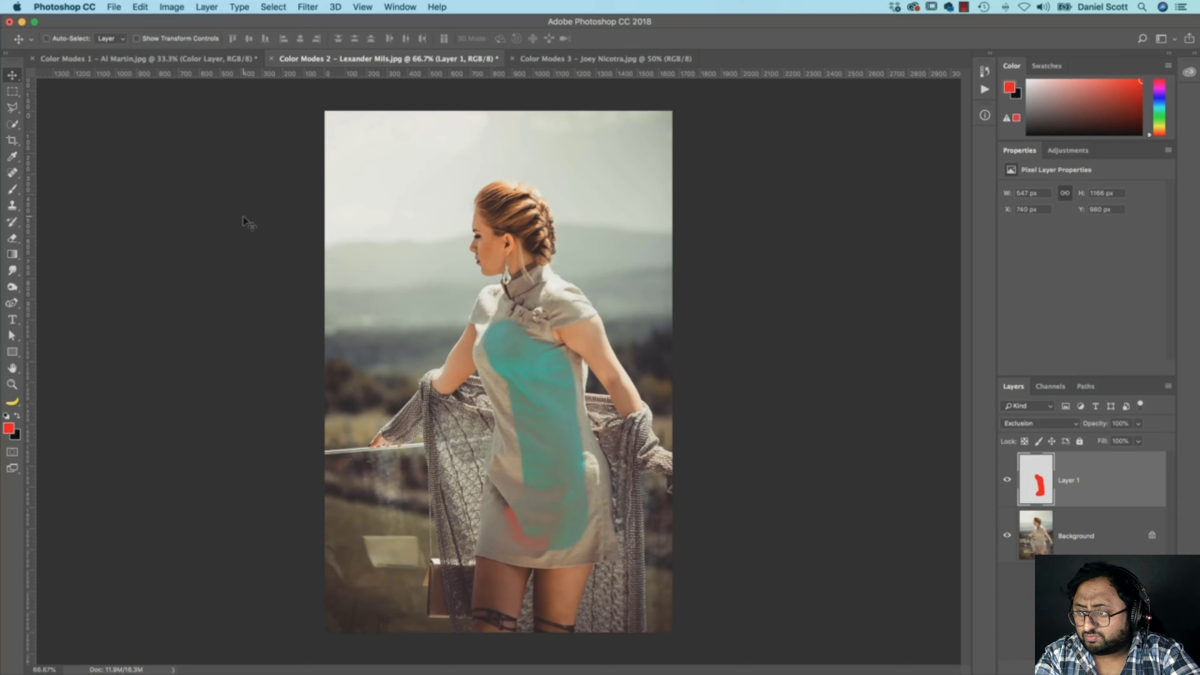
key(shift+minus)
key(shift+minus)
key(shift+plus)
key(shift+plus)
key(shift+plus)
key(shift+plus)
key(shift+plus)
key(shift+plus)
key(shift+plus)
key(shift+plus)
key(shift+plus)
key(shift+plus)
key(shift+plus)
key(shift+plus)
key(shift+plus)
key(shift+plus)
key(shift+plus)
key(shift+plus)
key(shift+plus)
key(shift+plus)
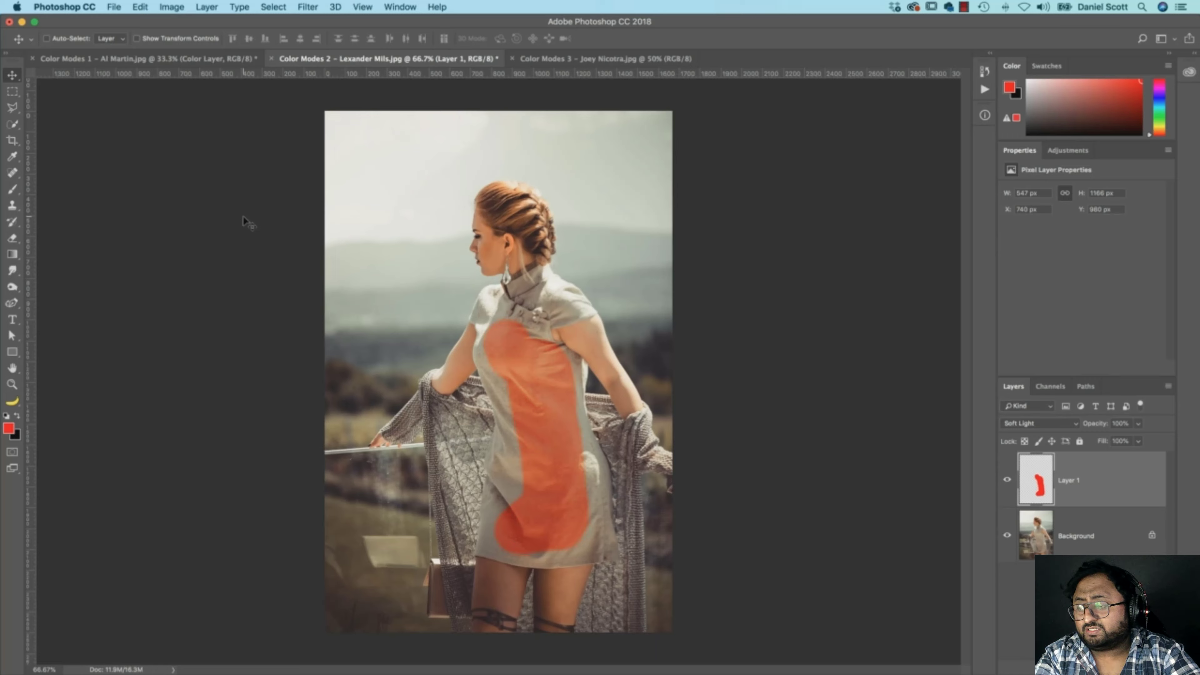
Extend the red paint across the front of the dress and out to the left edge of the waist
key(b)
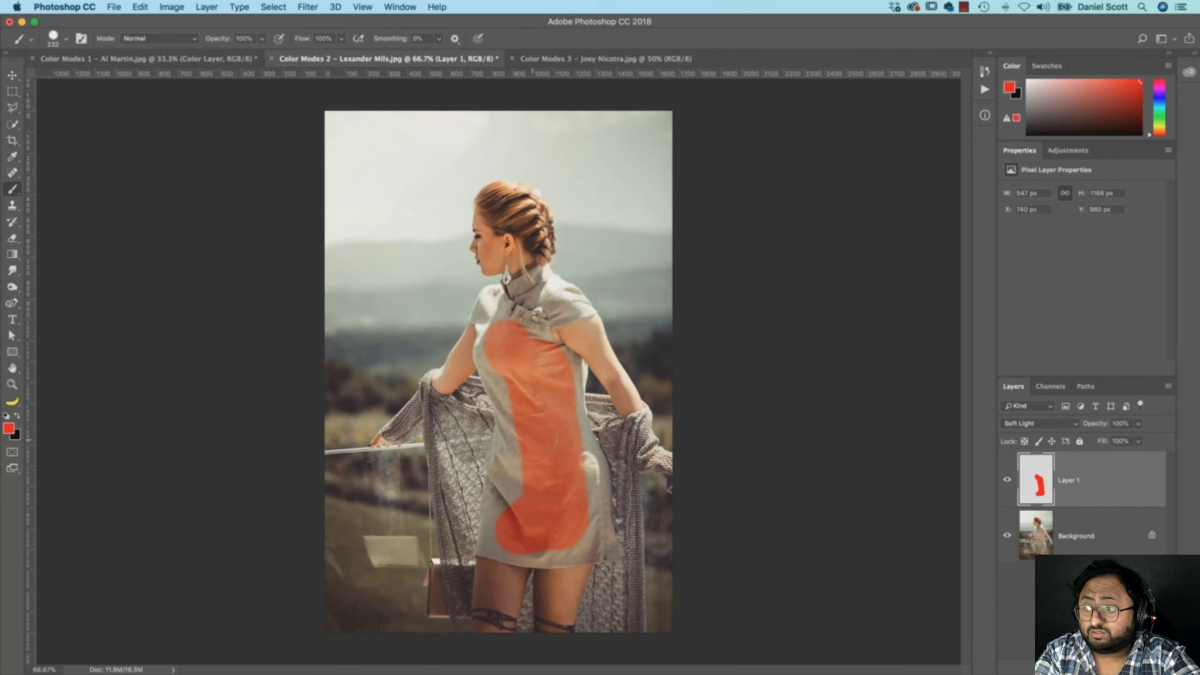
key(v)
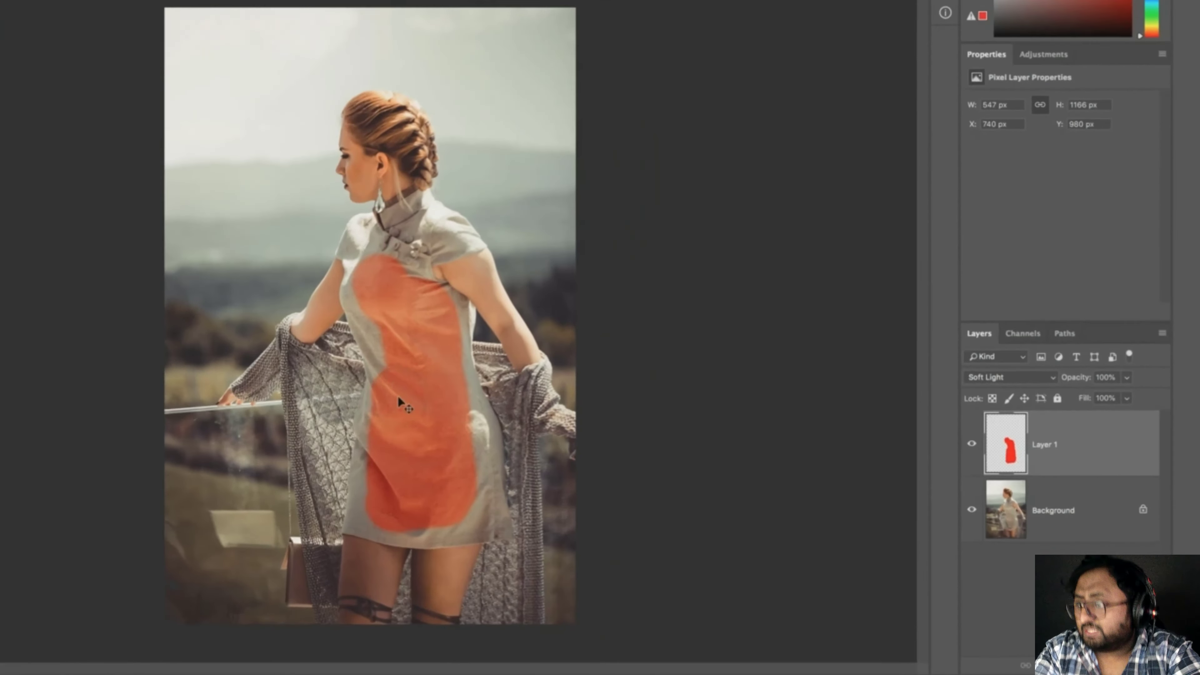
key(super+plus)
key(super+plus)
key(super+plus)
key(super+plus)
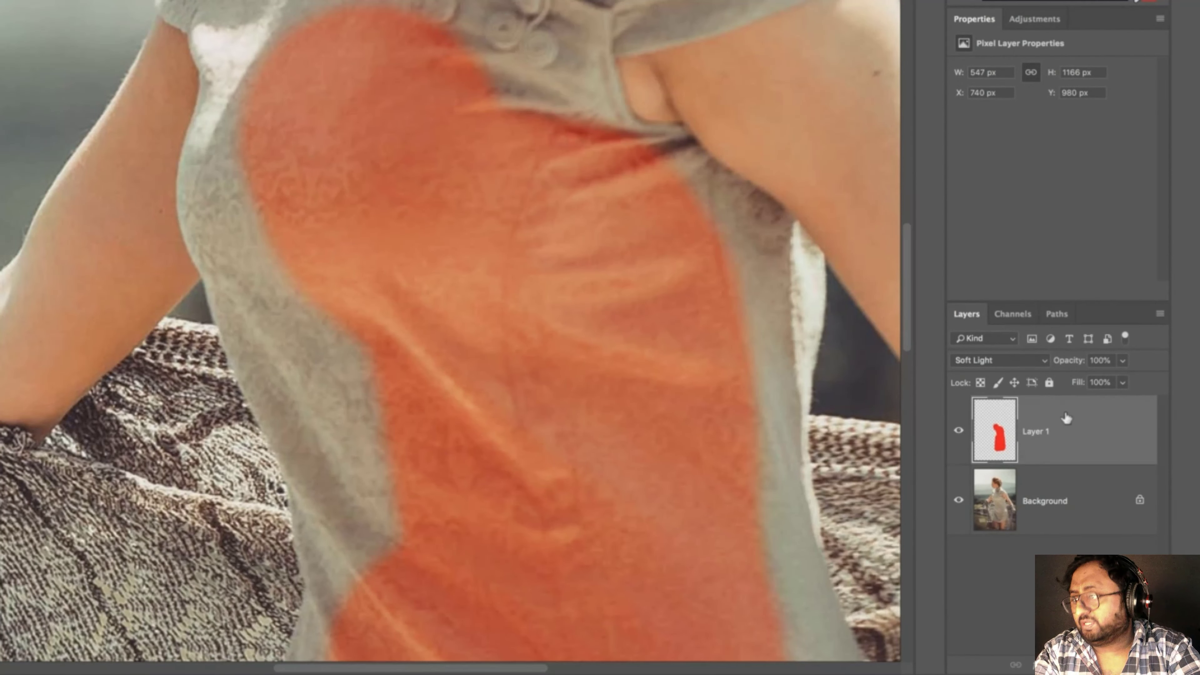
drag(538, 328, 366, 327)
mouse_move(336, 367)
mouse_down()
mouse_move(298, 356)
mouse_move(341, 447)
mouse_up()
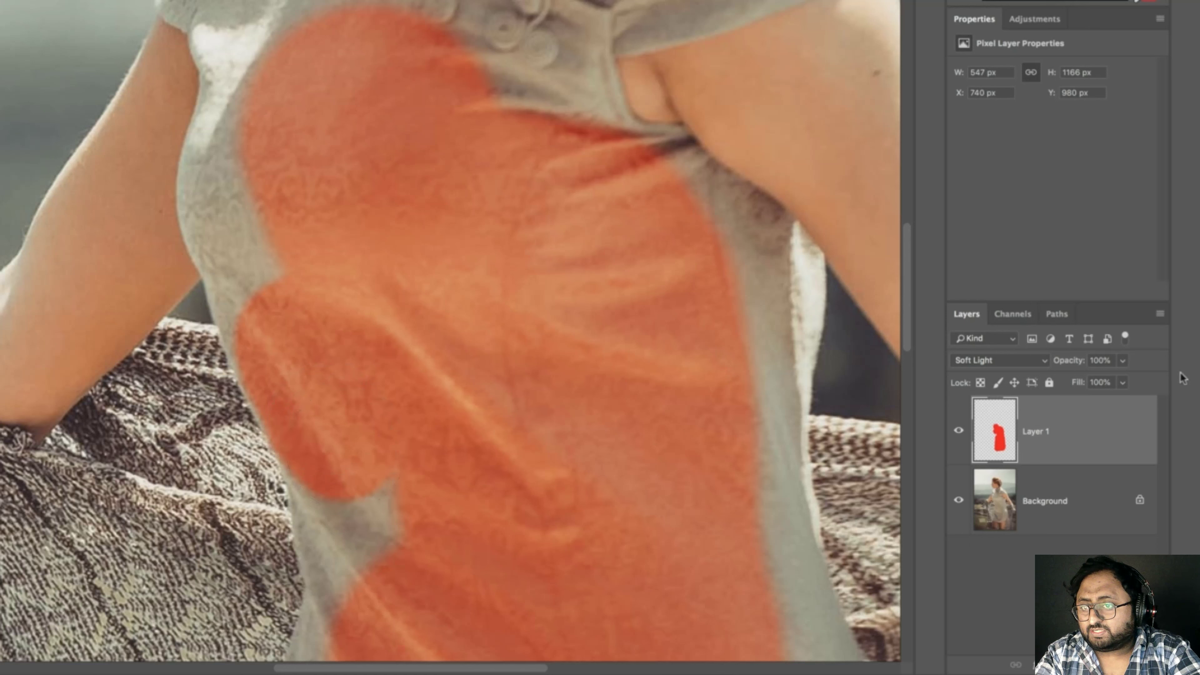
Brush red over the gray fabric between the waist and the left hip of the dress
click(1026, 363)
click(1023, 159)
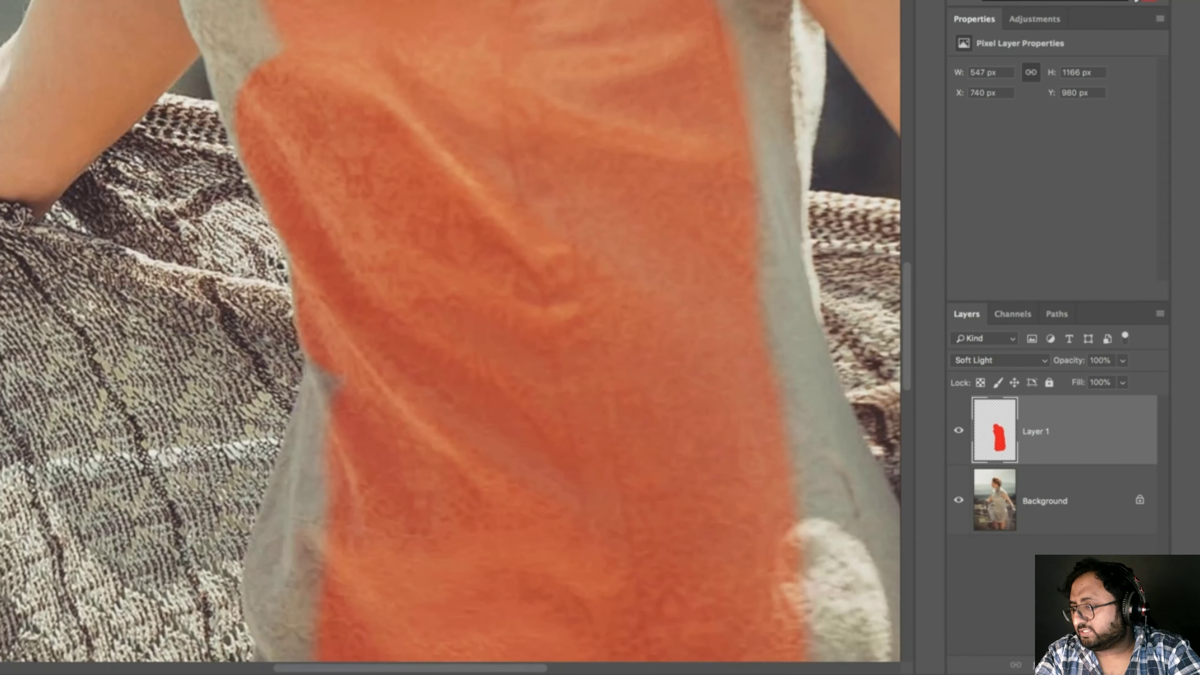
mouse_move(345, 433)
mouse_down()
mouse_move(356, 321)
mouse_move(349, 424)
mouse_move(361, 497)
mouse_up()
mouse_move(367, 453)
mouse_down()
mouse_move(358, 413)
mouse_move(335, 508)
mouse_up()
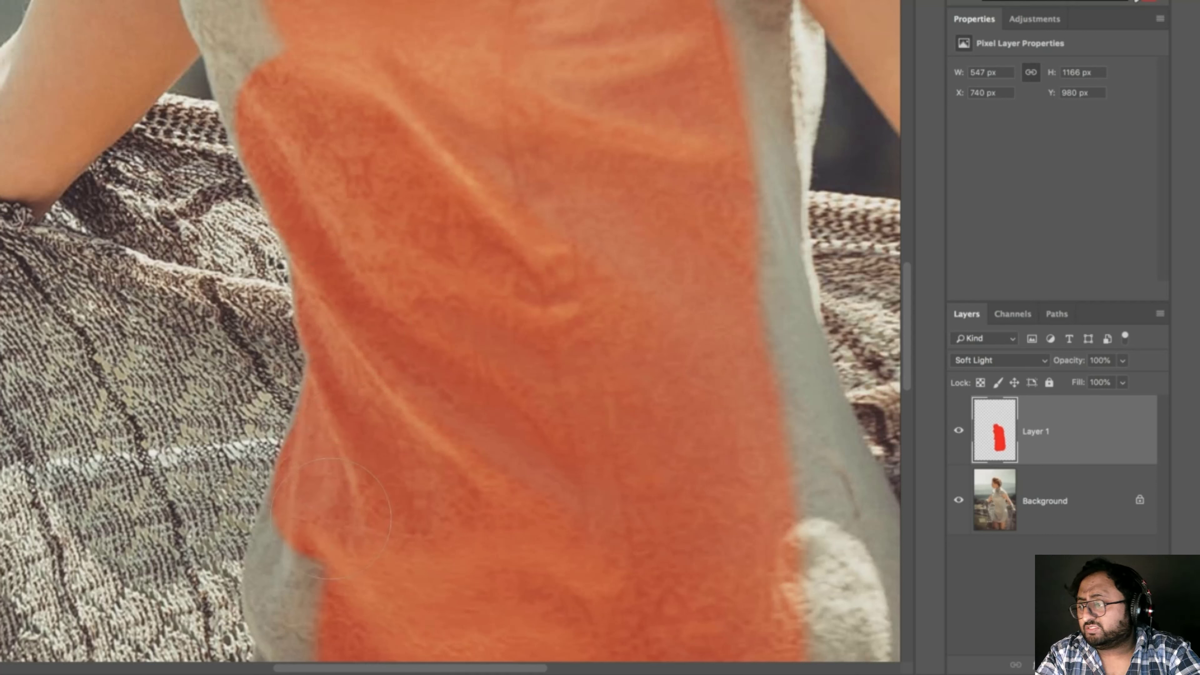
Paint a straight red stroke down the left edge of the skirt, ending just above the hem
drag(364, 461, 357, 174)
mouse_move(472, 134)
mouse_down()
mouse_move(407, 249)
mouse_move(263, 367)
mouse_move(426, 22)
mouse_up()
drag(344, 448, 303, 161)
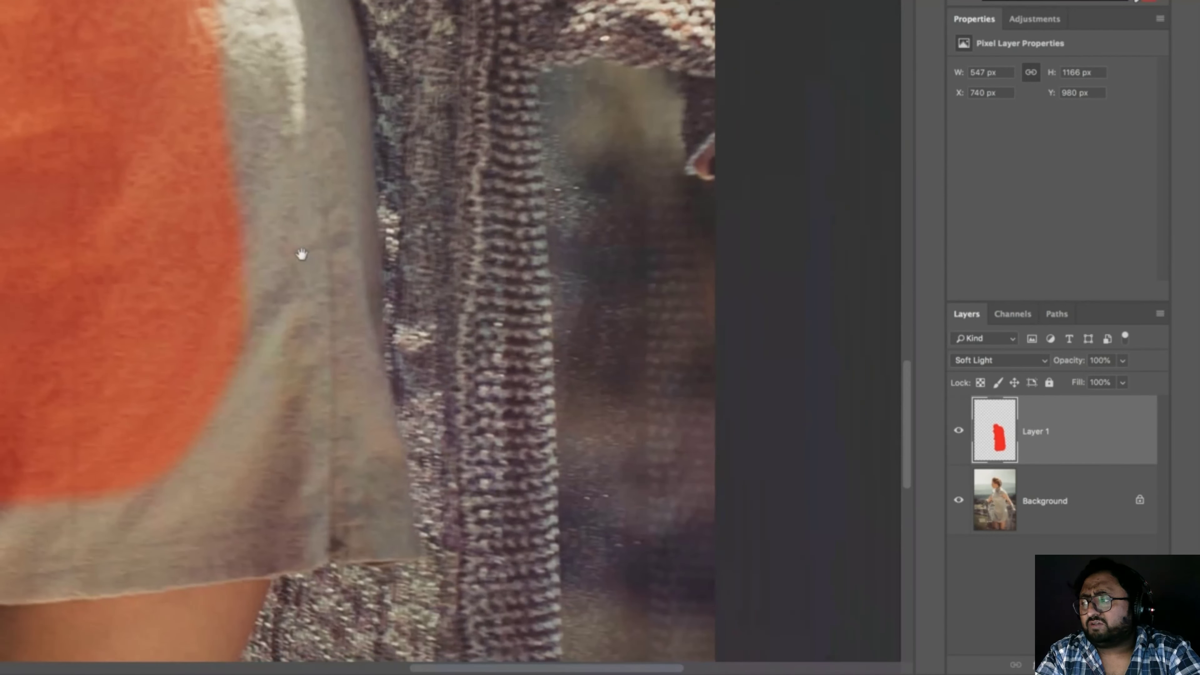
drag(258, 408, 306, 191)
mouse_move(36, 347)
mouse_down()
mouse_move(425, 343)
mouse_move(479, 495)
mouse_up()
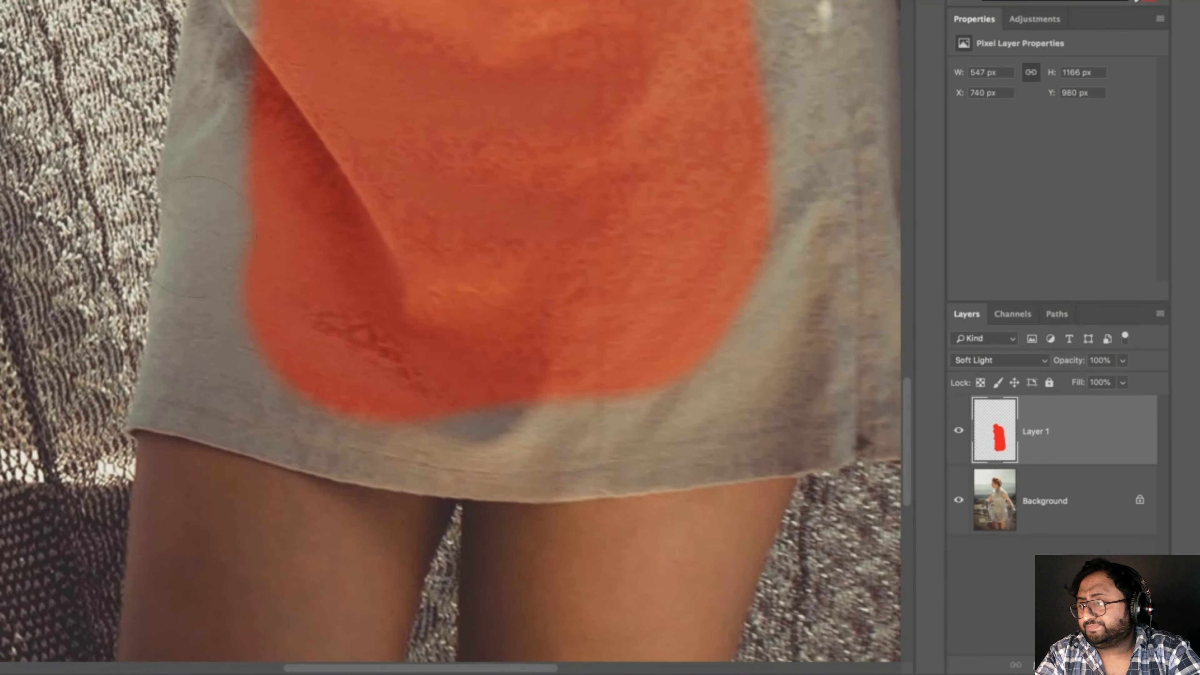
click(218, 245)
shift+click(206, 363)
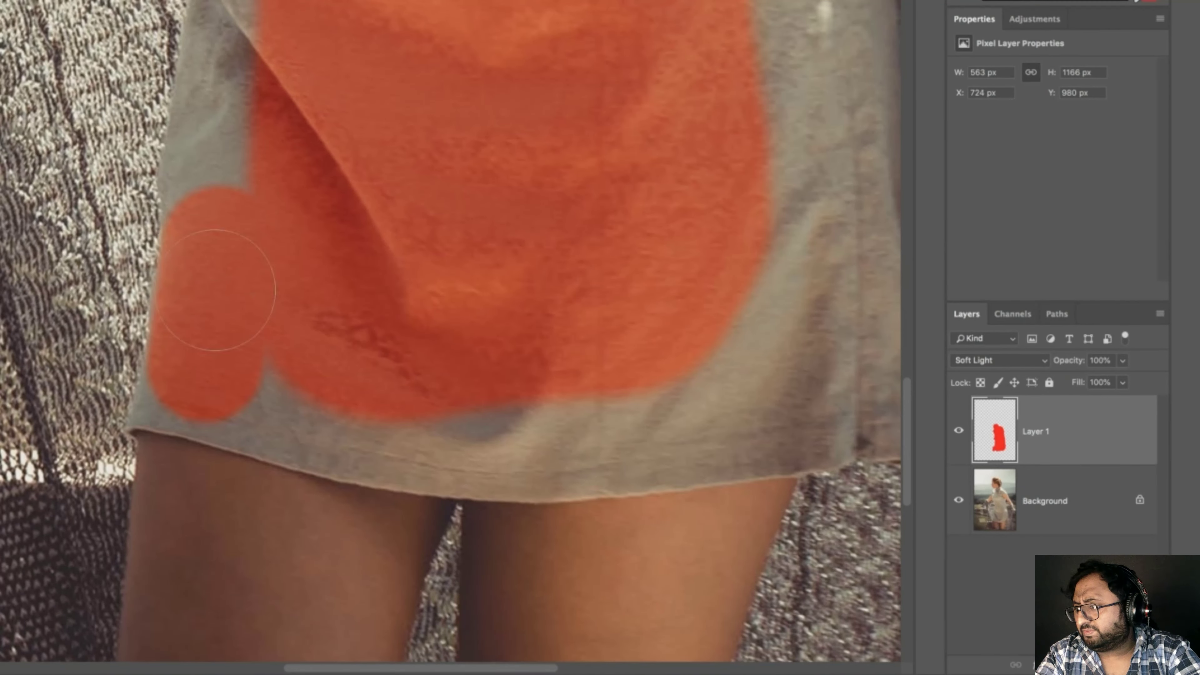
Paint red over the remaining gray fabric along the left edge of the skirt, from near the hem up to the hip
click(242, 211)
shift+click(221, 184)
shift+click(228, 70)
mouse_move(228, 76)
mouse_down()
mouse_move(239, 284)
mouse_move(211, 338)
mouse_up()
shift+click(233, 303)
click(234, 283)
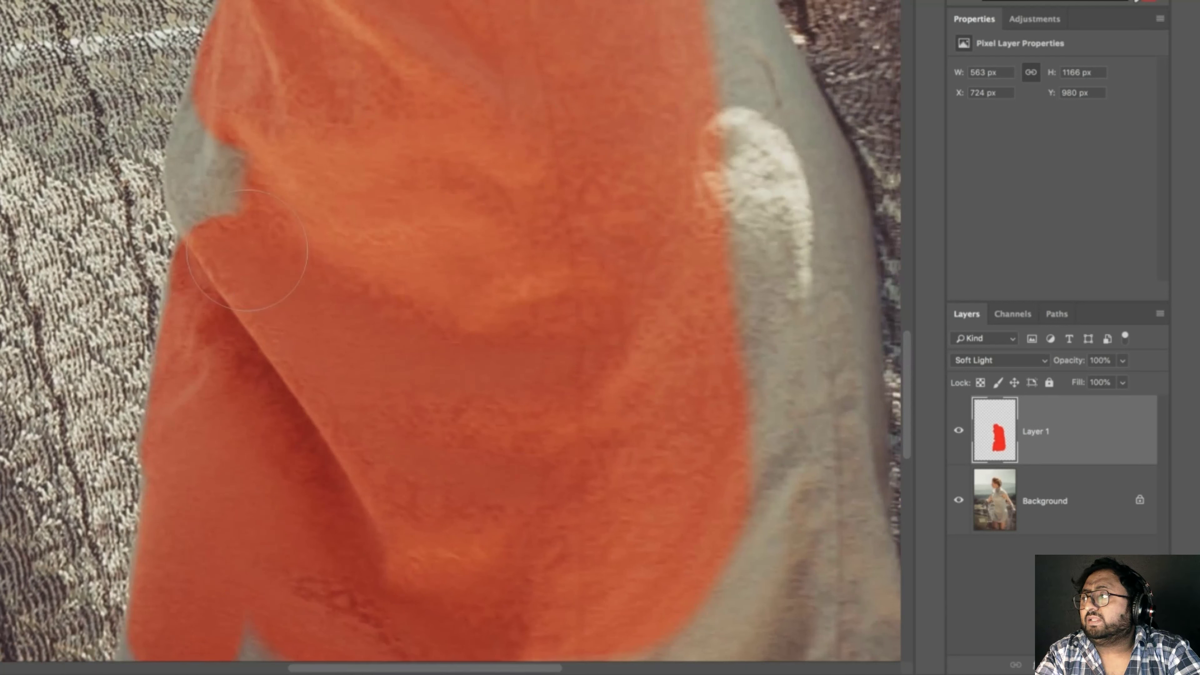
Fill the gray notch at the left hip with red and extend the paint toward the right edge of the skirt
click(254, 133)
click(814, 485)
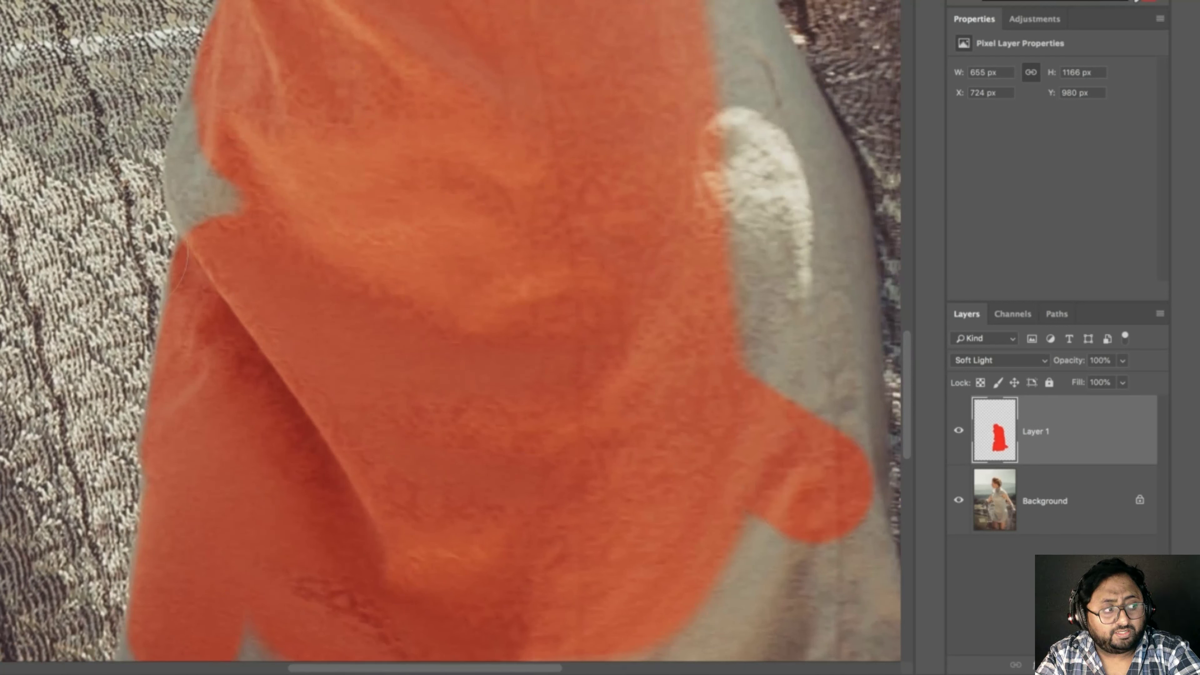
mouse_move(246, 175)
mouse_down()
mouse_move(227, 156)
mouse_move(241, 112)
mouse_up()
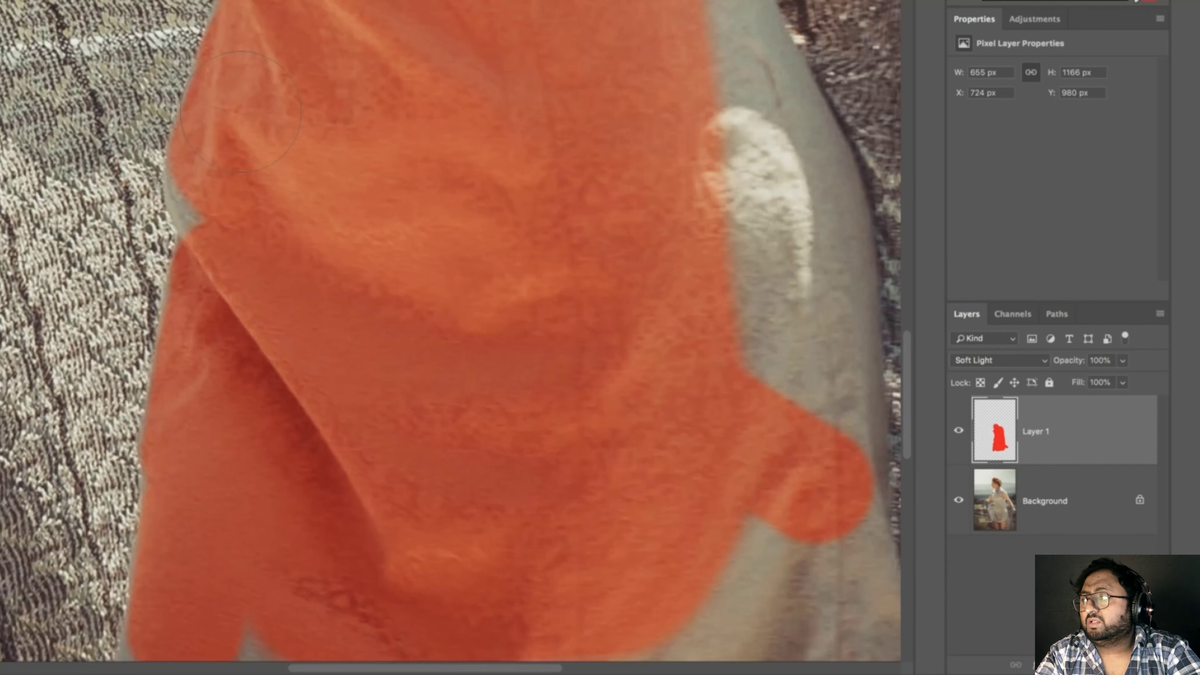
click(228, 182)
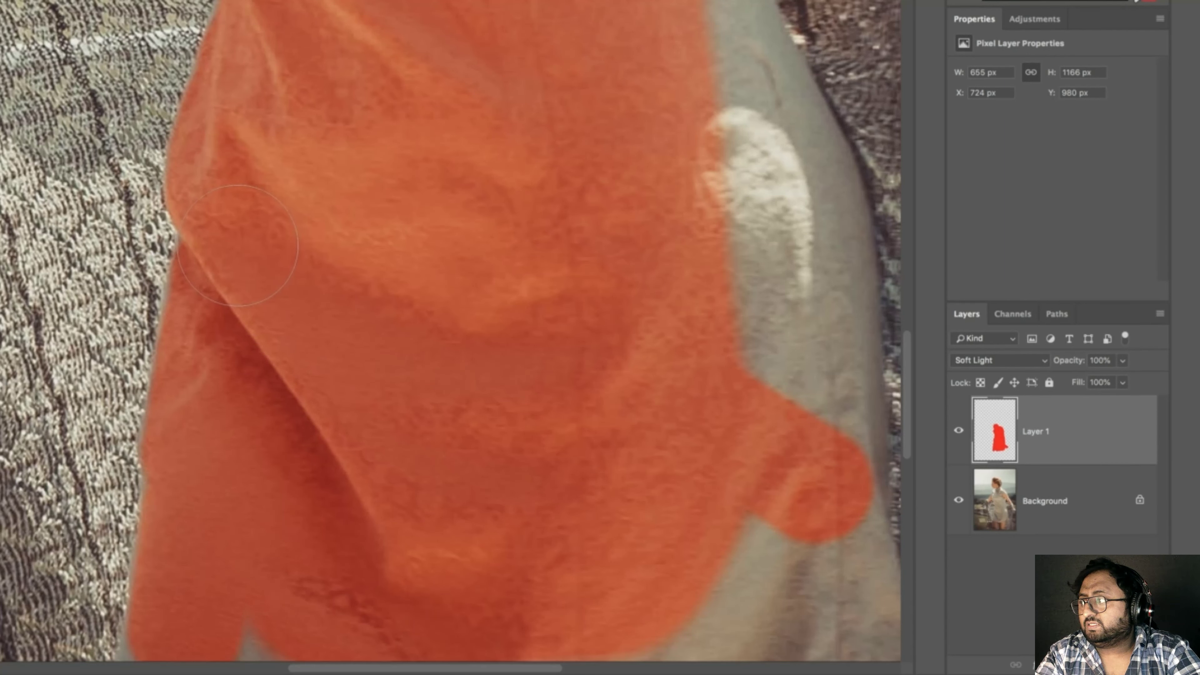
Paint the hem and right side of the skirt red, continuing up the waist to just below the arm
drag(273, 377, 223, 1)
mouse_move(220, 250)
mouse_down()
mouse_move(201, 244)
mouse_move(168, 275)
mouse_move(198, 265)
mouse_move(264, 302)
mouse_move(525, 331)
mouse_move(786, 281)
mouse_move(778, 191)
mouse_move(562, 481)
mouse_up()
mouse_move(553, 331)
mouse_down()
mouse_move(546, 189)
mouse_move(574, 492)
mouse_up()
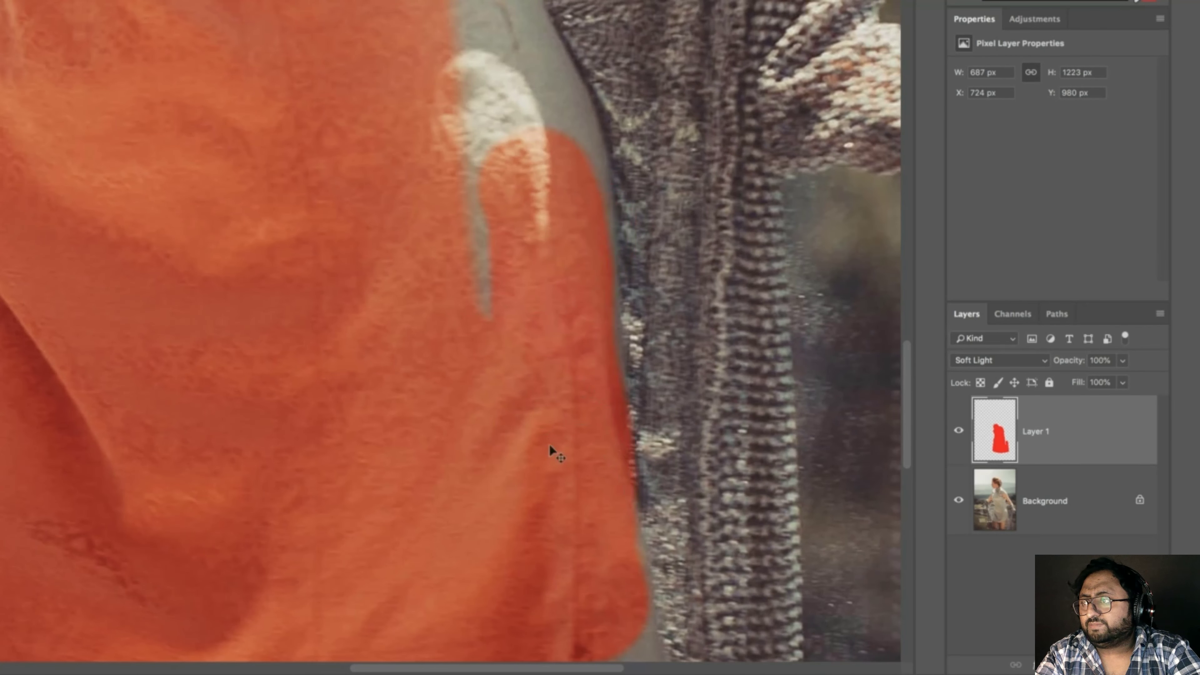
mouse_move(539, 303)
mouse_down()
mouse_move(493, 119)
mouse_move(545, 168)
mouse_move(552, 227)
mouse_up()
mouse_move(532, 123)
mouse_down()
mouse_move(503, 445)
mouse_move(385, 184)
mouse_move(382, 87)
mouse_up()
mouse_move(383, 85)
mouse_down()
mouse_move(382, 454)
mouse_move(389, 242)
mouse_move(329, 183)
mouse_up()
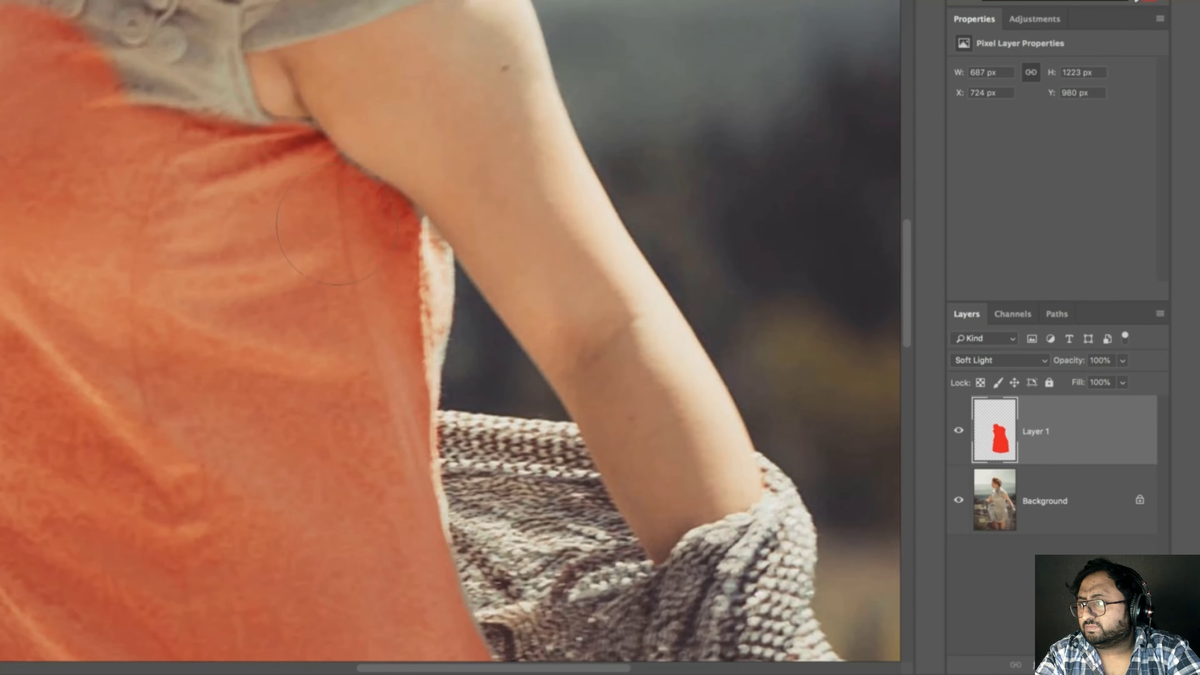
Cover the upper dress in red, including the bust, the buttoned collar area and the left side of the waist
drag(224, 168, 229, 428)
mouse_move(204, 312)
mouse_down()
mouse_move(270, 265)
mouse_move(407, 209)
mouse_move(397, 150)
mouse_move(232, 115)
mouse_up()
drag(565, 193, 262, 236)
mouse_move(315, 97)
mouse_down()
mouse_move(372, 348)
mouse_move(267, 352)
mouse_move(123, 321)
mouse_move(283, 236)
mouse_move(323, 294)
mouse_move(475, 191)
mouse_up()
mouse_move(102, 398)
mouse_down()
mouse_move(114, 273)
mouse_move(62, 393)
mouse_move(100, 217)
mouse_up()
mouse_move(106, 237)
mouse_down()
mouse_move(121, 259)
mouse_move(109, 426)
mouse_move(151, 558)
mouse_move(163, 232)
mouse_up()
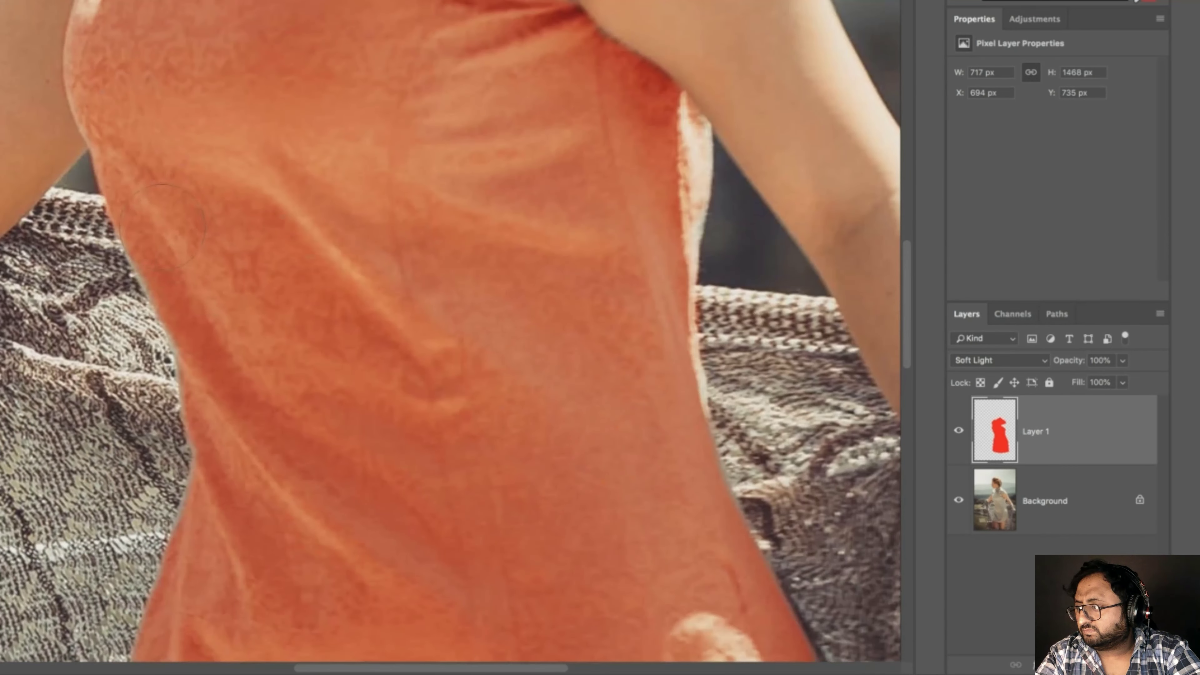
Paint the gray left corner of the skirt's hem red and remove the paint that spills past the fabric edge
drag(226, 499, 137, 246)
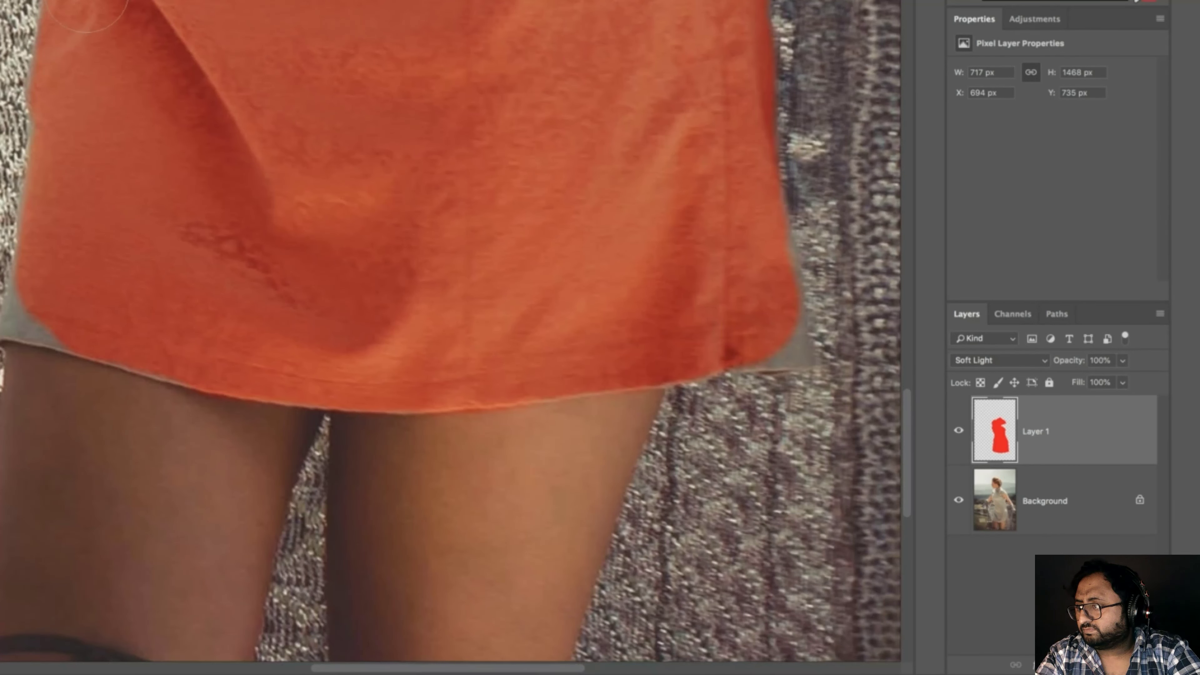
drag(56, 330, 141, 354)
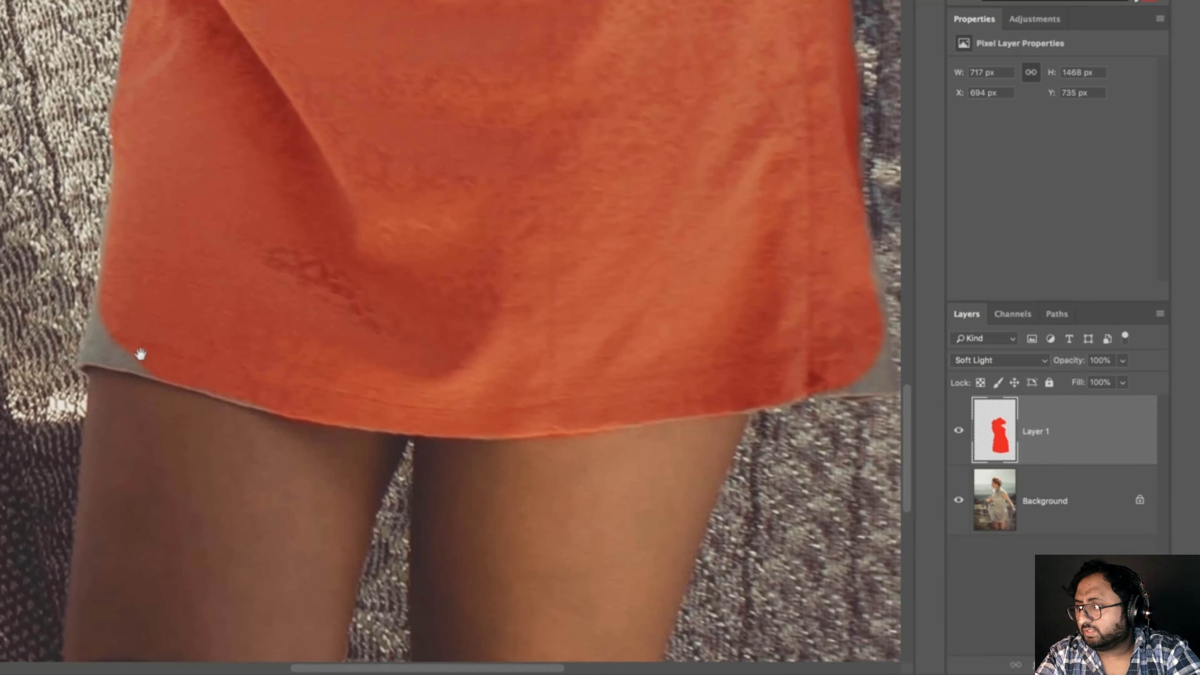
key(super+plus)
key(super+plus)
drag(84, 384, 333, 237)
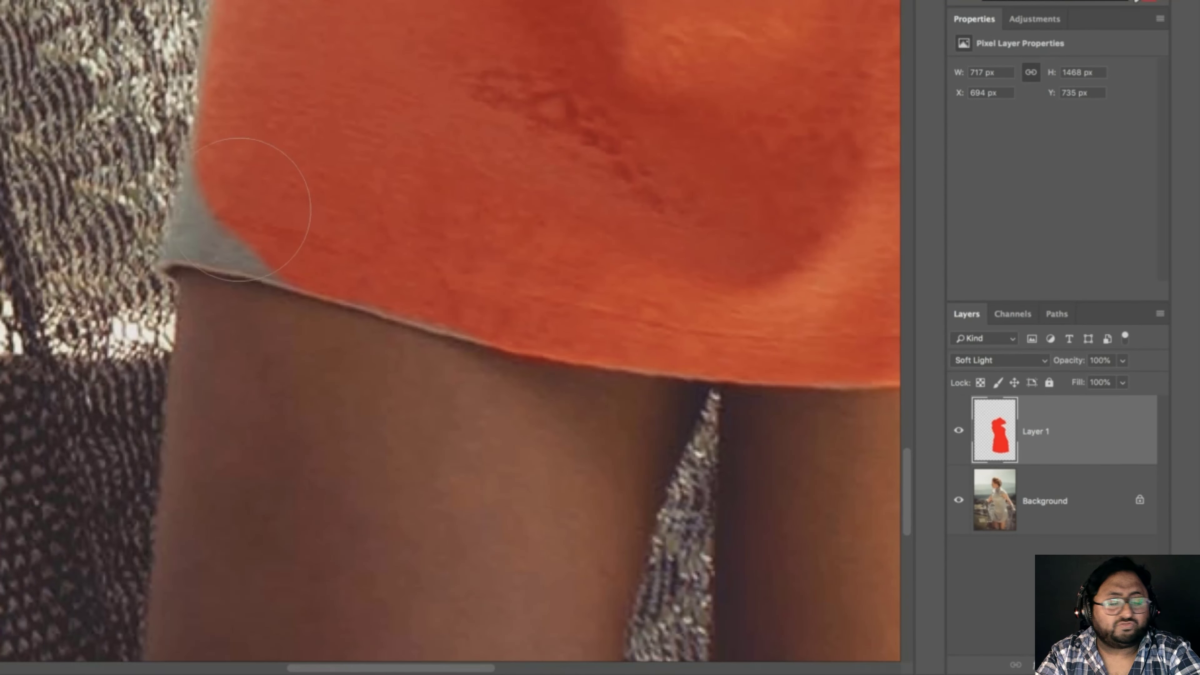
mouse_move(254, 219)
mouse_down()
mouse_move(143, 255)
mouse_move(211, 246)
mouse_up()
key(super+z)
mouse_move(238, 185)
mouse_down()
mouse_move(172, 256)
mouse_move(318, 260)
mouse_up()
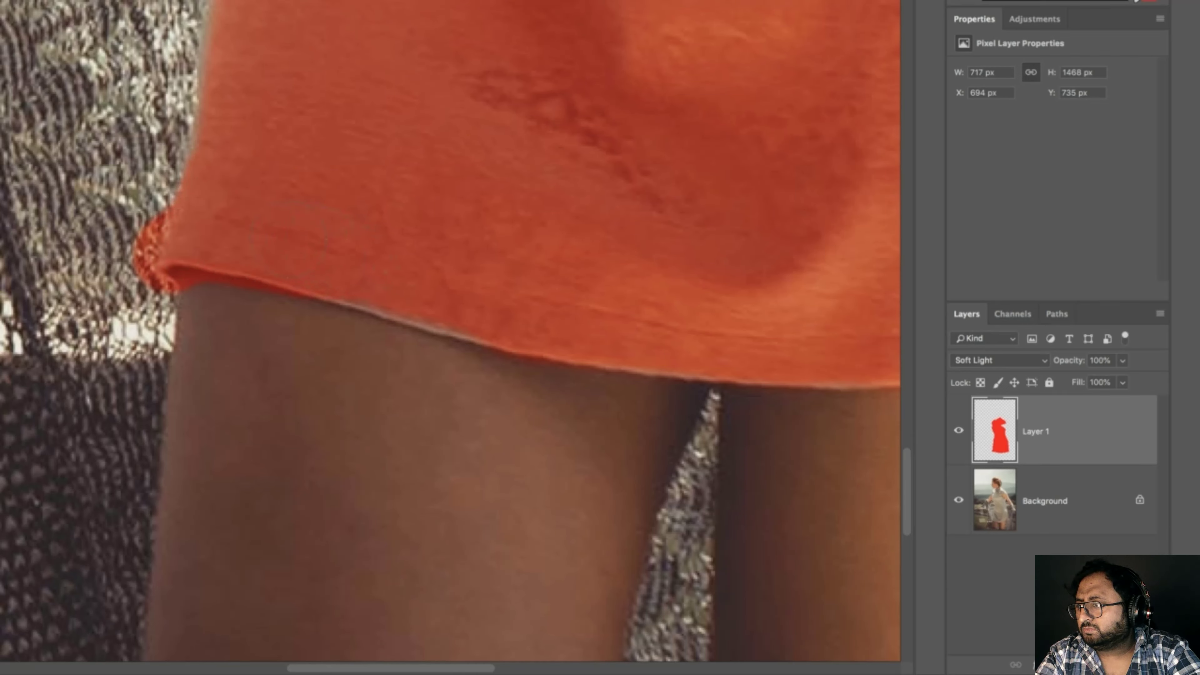
mouse_move(137, 188)
mouse_down()
mouse_move(80, 185)
mouse_move(109, 215)
mouse_up()
key(super+z)
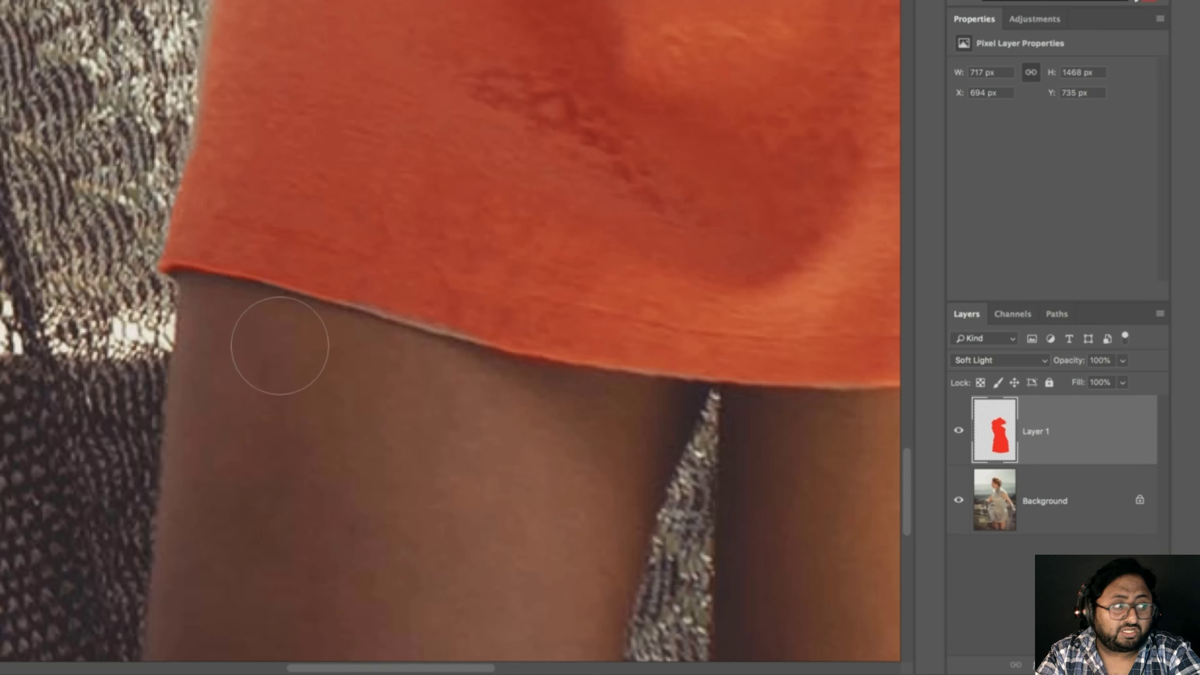
Use a smaller brush to paint the thin gray hem edge above the left thigh and the hem's right corner red
key([)
key([)
drag(359, 264, 481, 301)
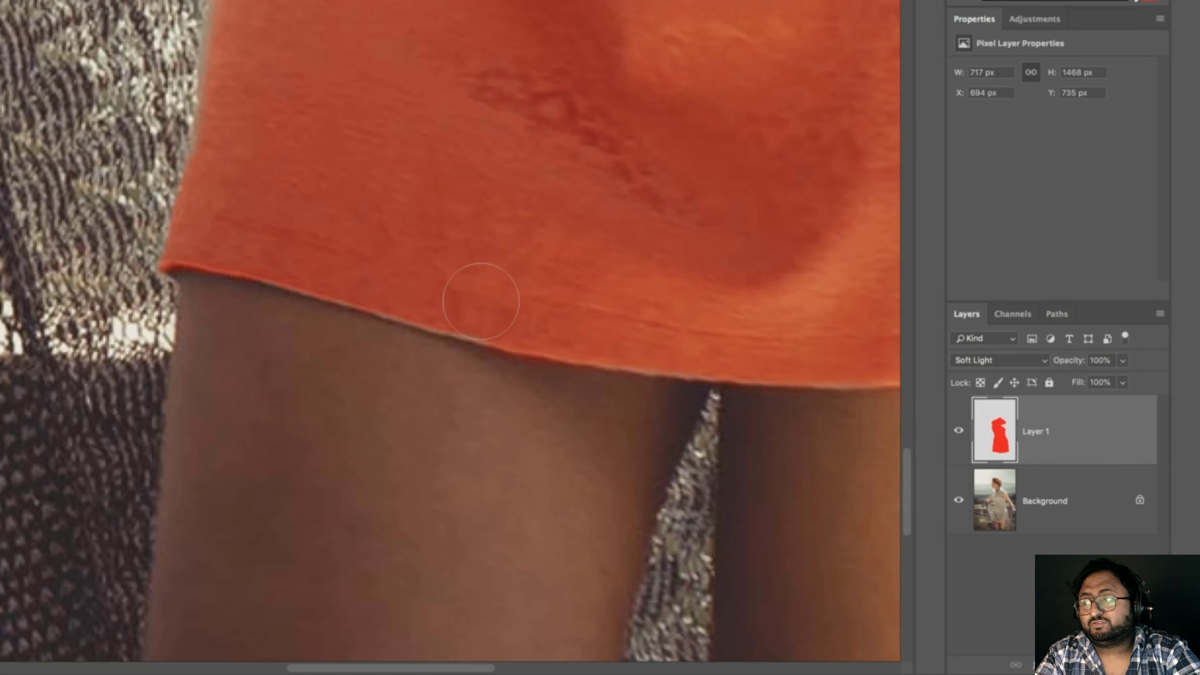
scroll(378, 293, right, 10)
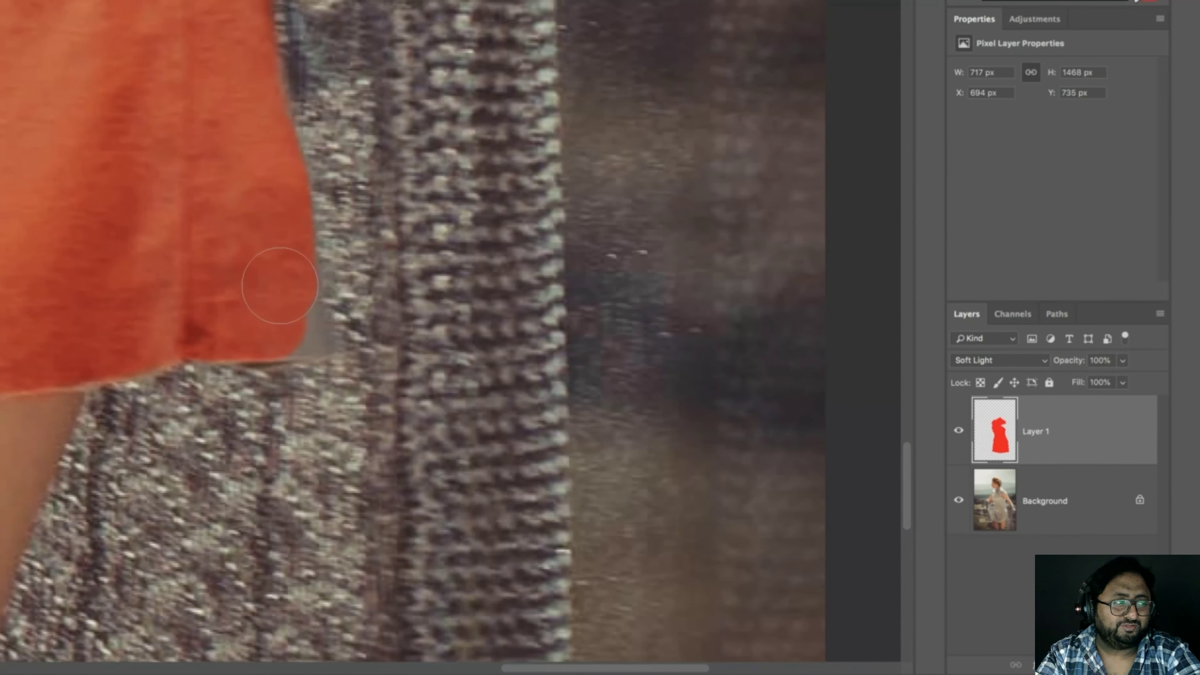
drag(280, 286, 317, 359)
Paint the remaining gray edge of the left sleeve red and return to a view of the whole figure
scroll(398, 458, up, 10)
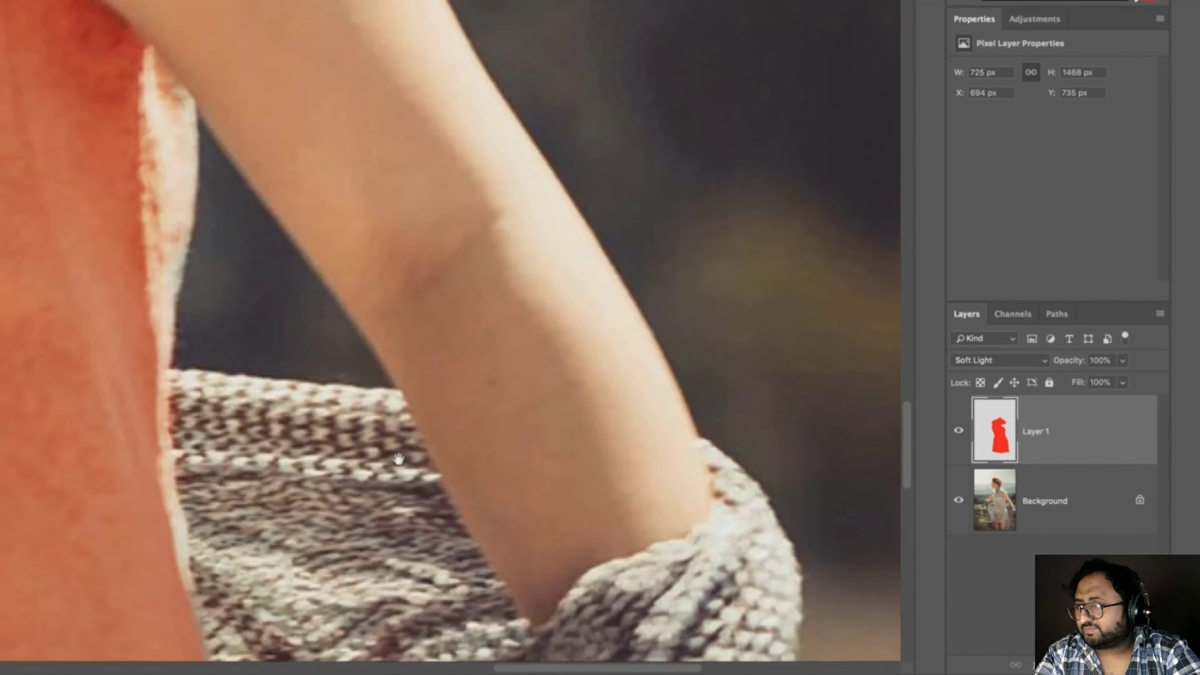
drag(189, 156, 249, 461)
drag(303, 156, 488, 404)
mouse_move(156, 610)
mouse_down()
mouse_move(297, 428)
mouse_move(332, 410)
mouse_up()
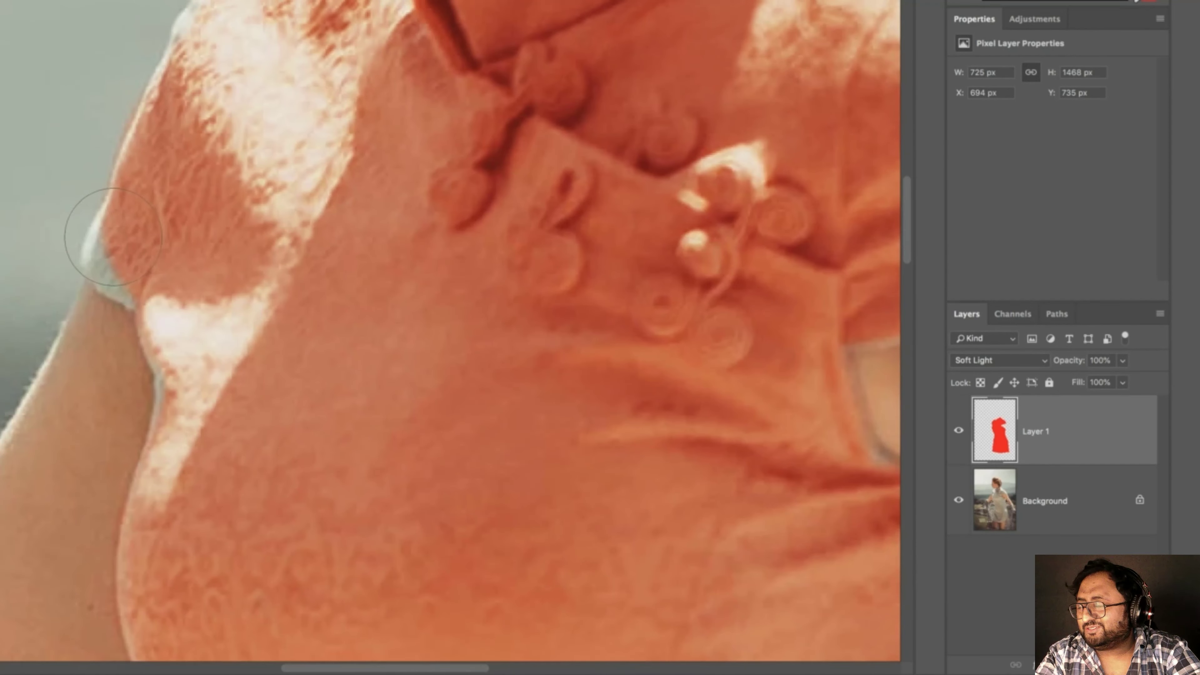
mouse_move(114, 237)
mouse_down()
mouse_move(102, 255)
mouse_move(37, 236)
mouse_up()
drag(241, 581, 193, 122)
mouse_move(230, 470)
mouse_down()
mouse_move(165, 294)
mouse_move(174, 101)
mouse_up()
key(super+0)
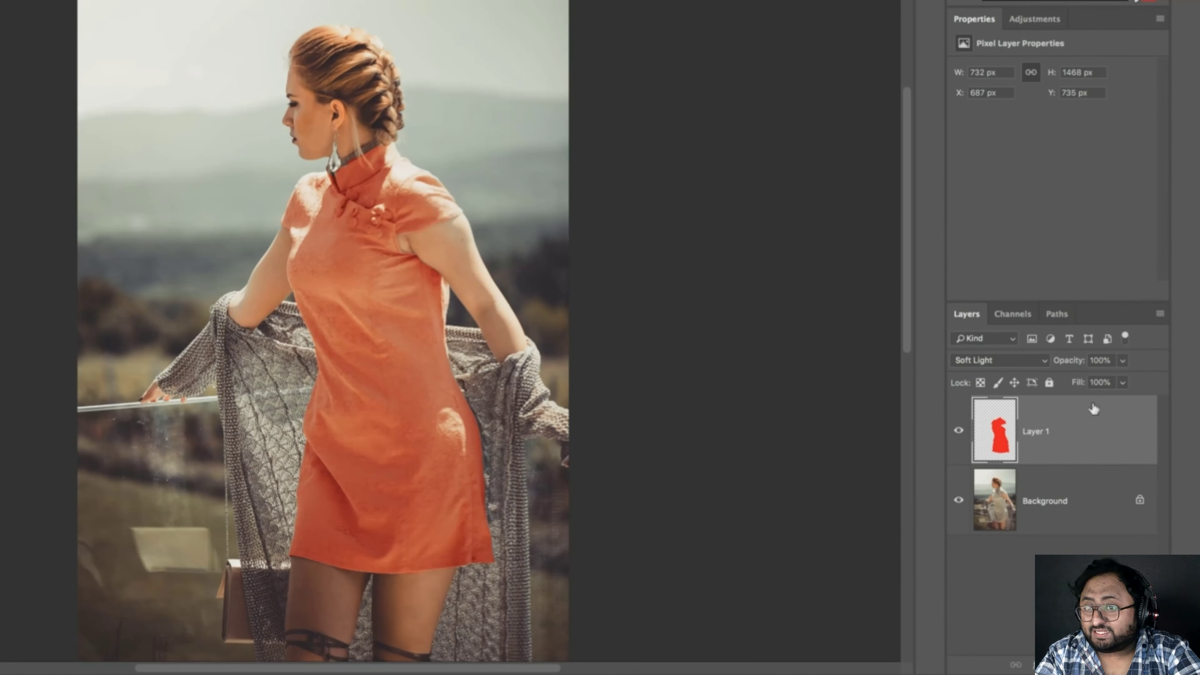
Add a Hue/Saturation adjustment layer clipped to Layer 1 and shift its hue to a negative value
click(1035, 19)
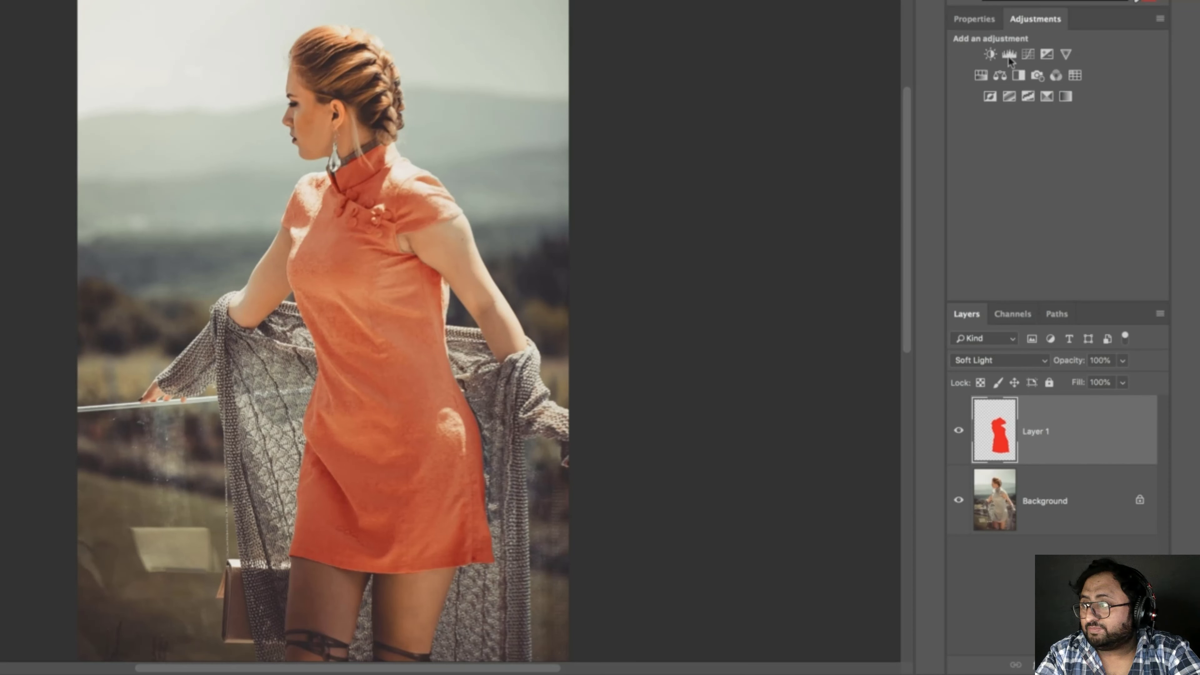
click(983, 78)
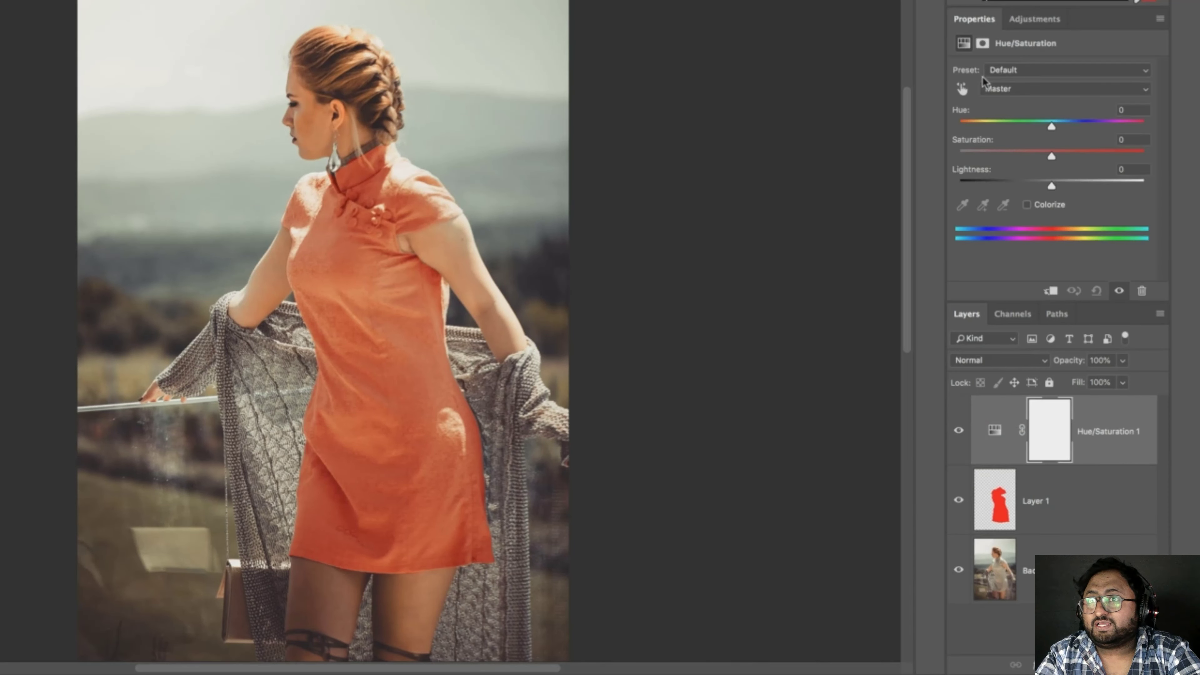
click(1051, 292)
drag(1051, 127, 1022, 136)
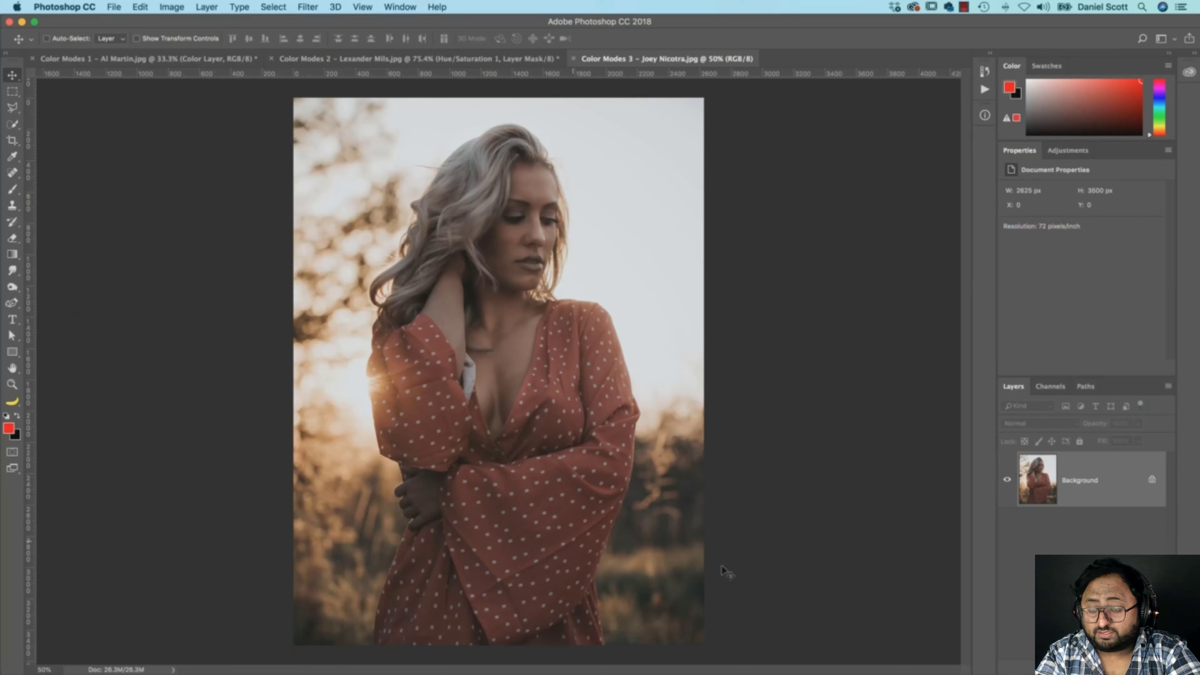
Add a new layer above the polka-dot dress photo, sample the dress's red and brighten the foreground color to #d33824
key(alt+shift+super+n)
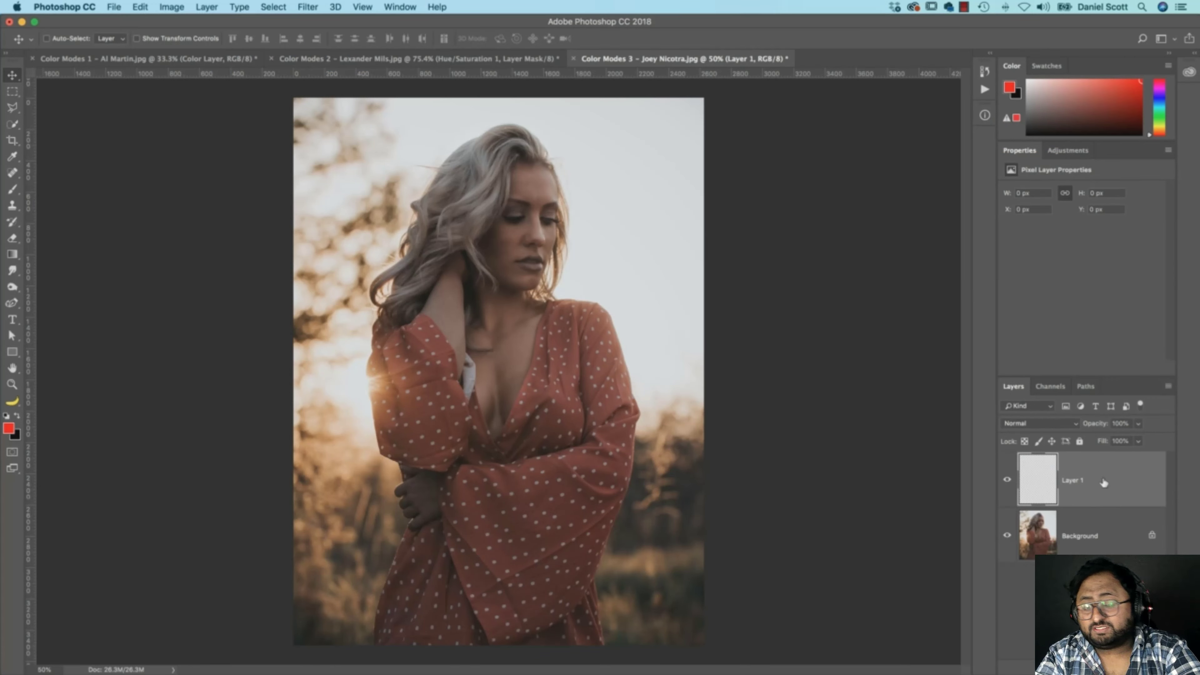
key(i)
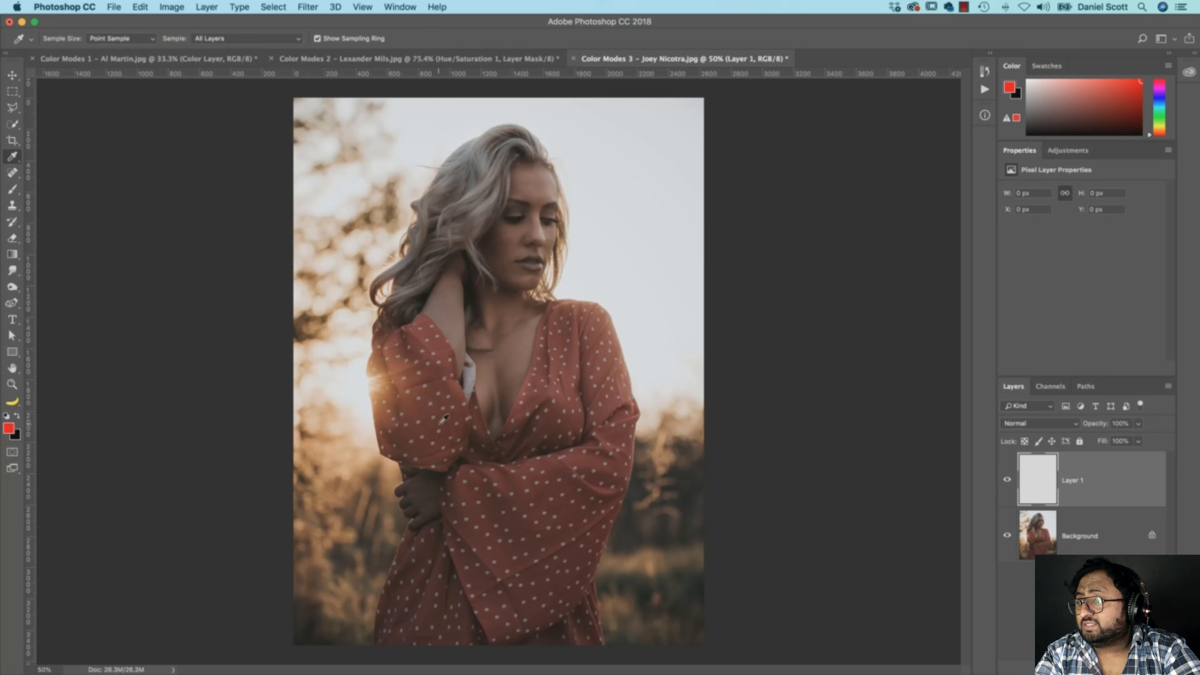
click(11, 429)
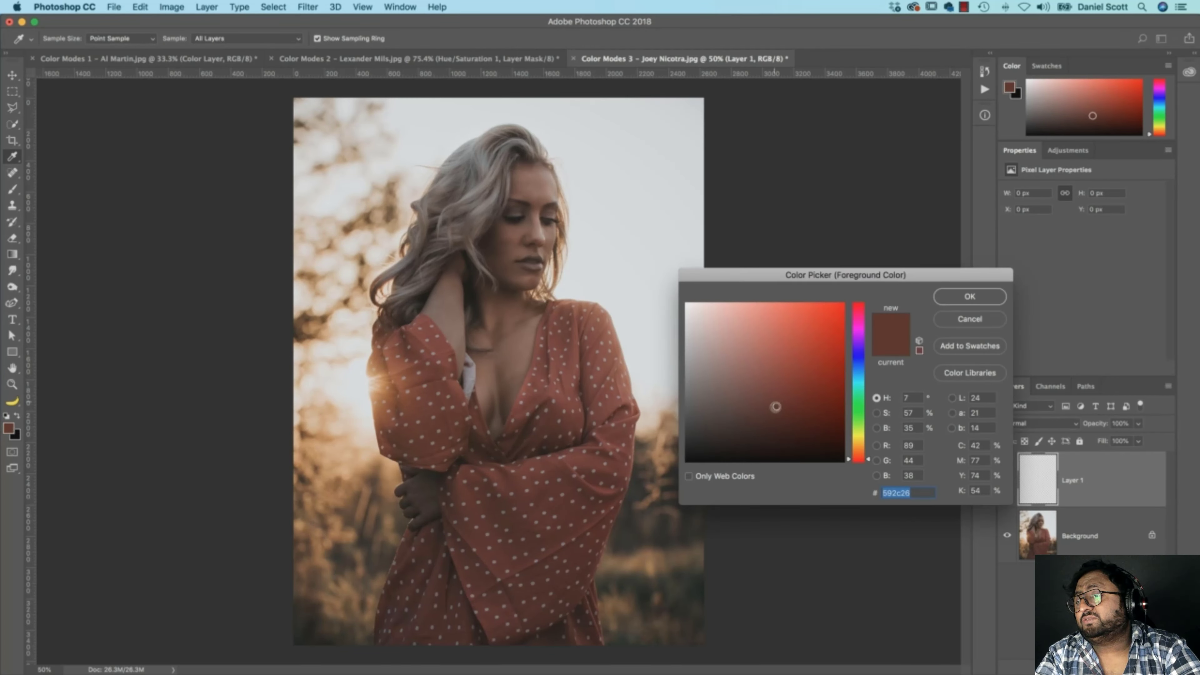
click(788, 380)
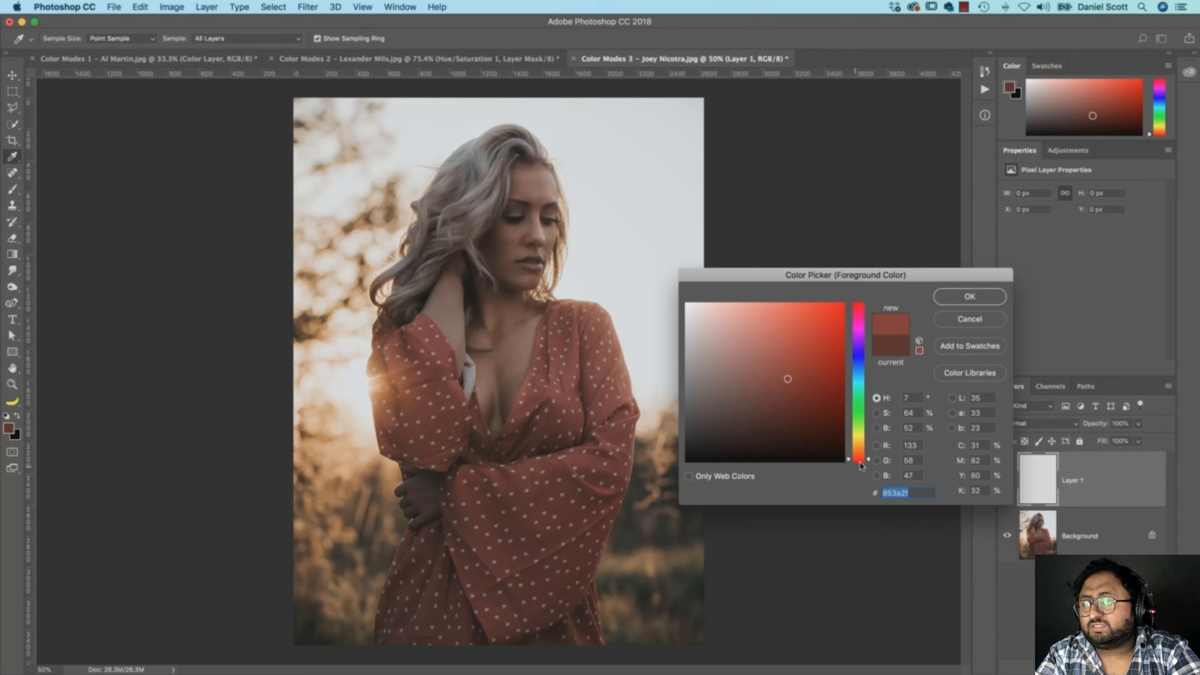
click(795, 355)
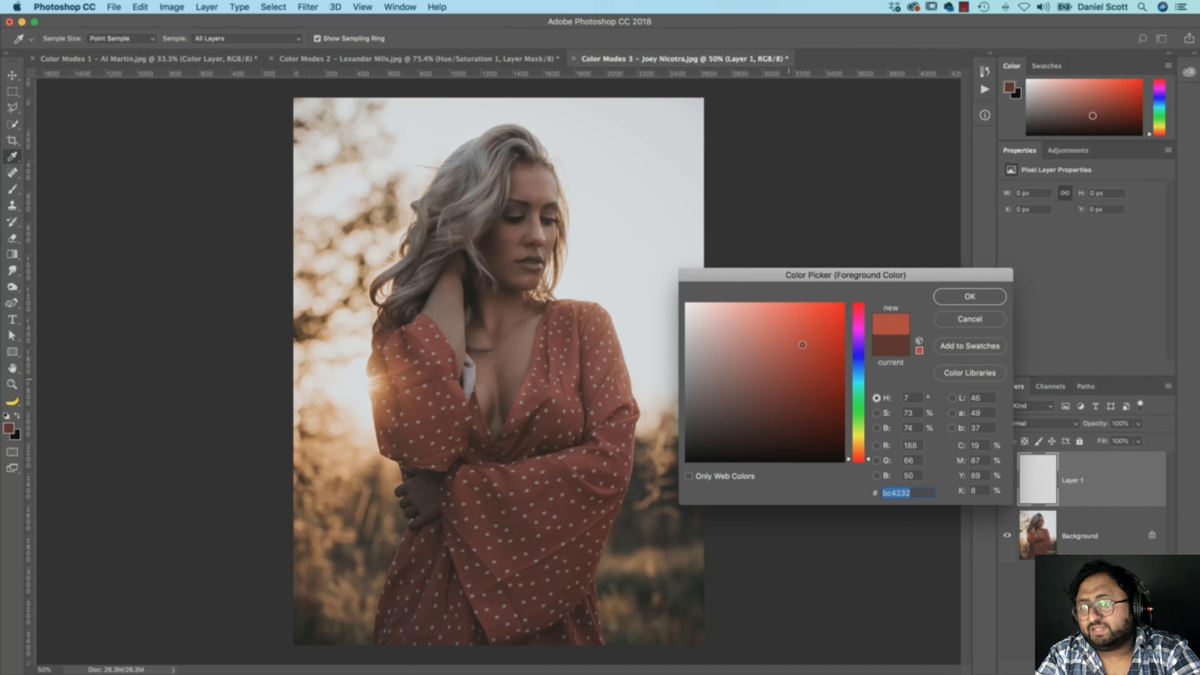
click(813, 337)
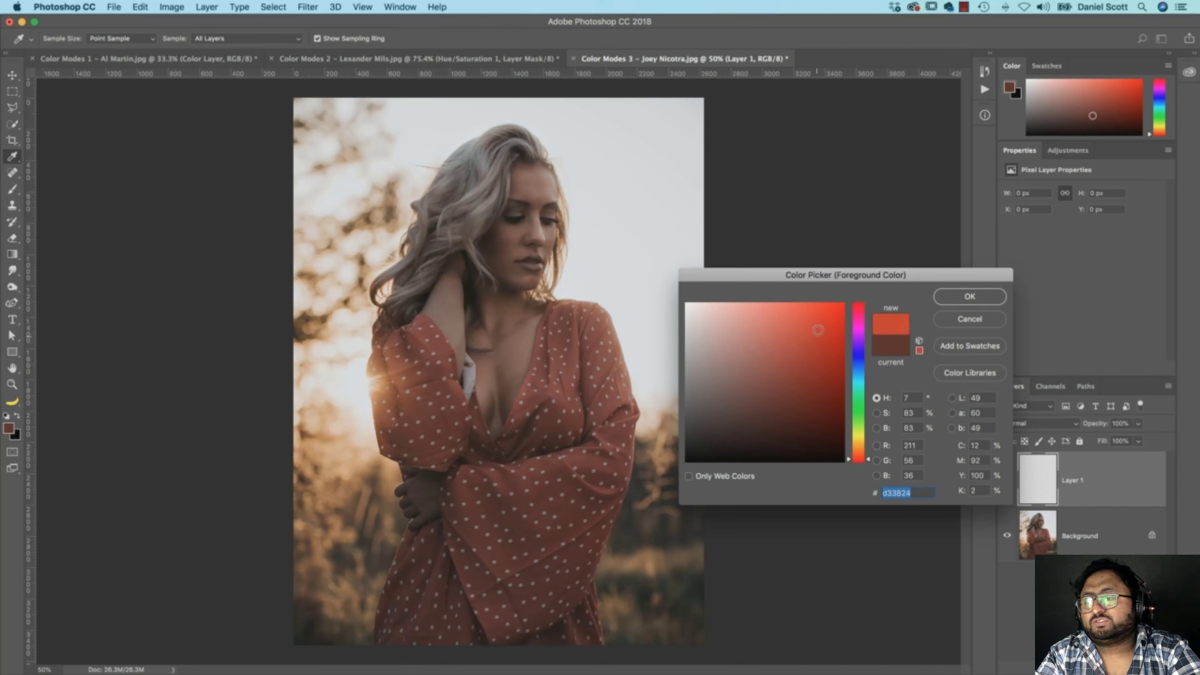
click(1005, 304)
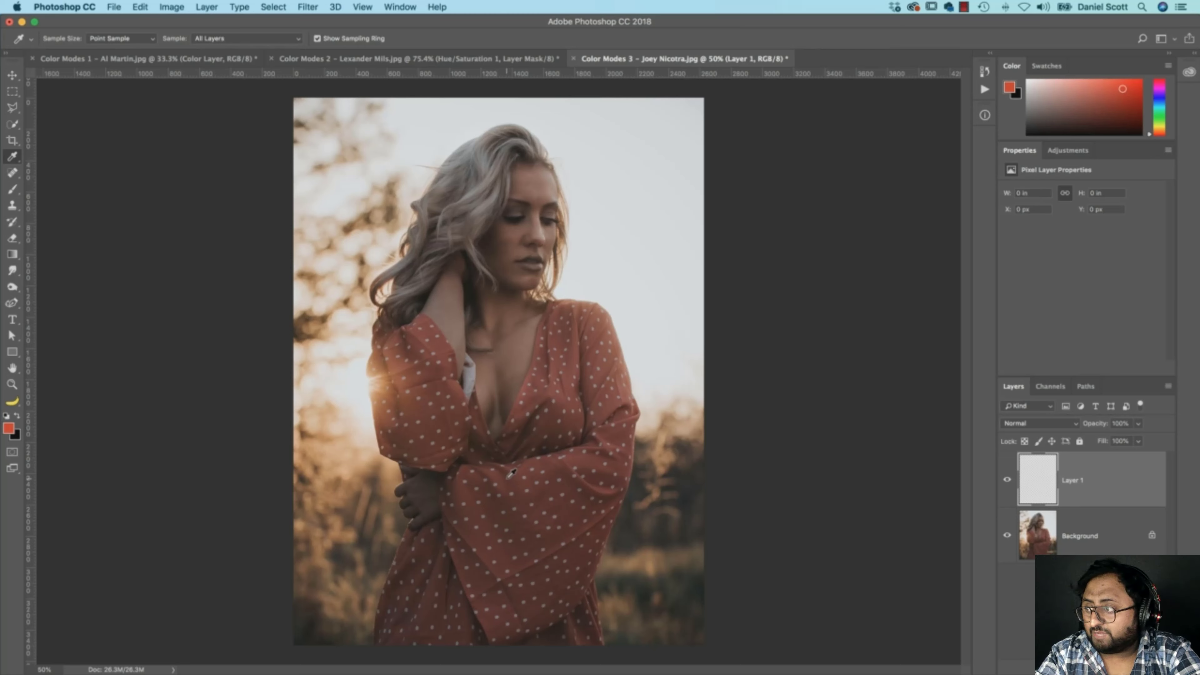
Enlarge the brush to about 489 px and paint a red patch from the bodice across the wide sleeve to the skirt
key(b)
drag(482, 520, 520, 516)
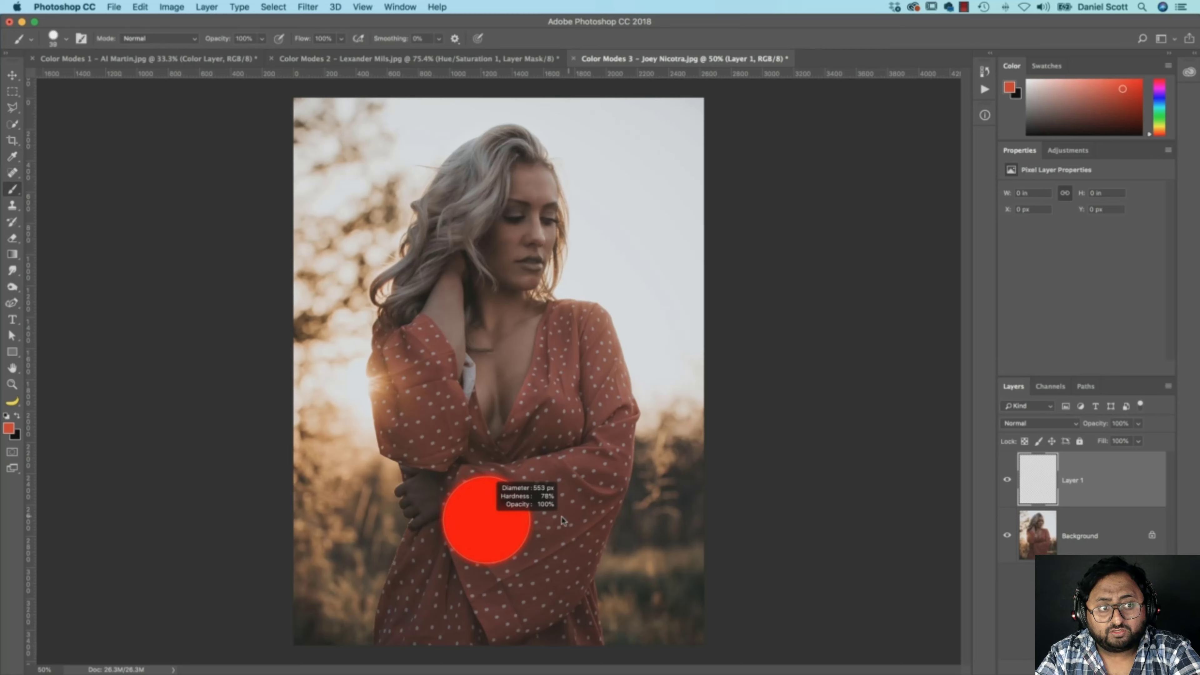
mouse_move(573, 411)
mouse_down()
mouse_move(562, 450)
mouse_move(487, 521)
mouse_move(478, 569)
mouse_move(445, 605)
mouse_move(524, 610)
mouse_up()
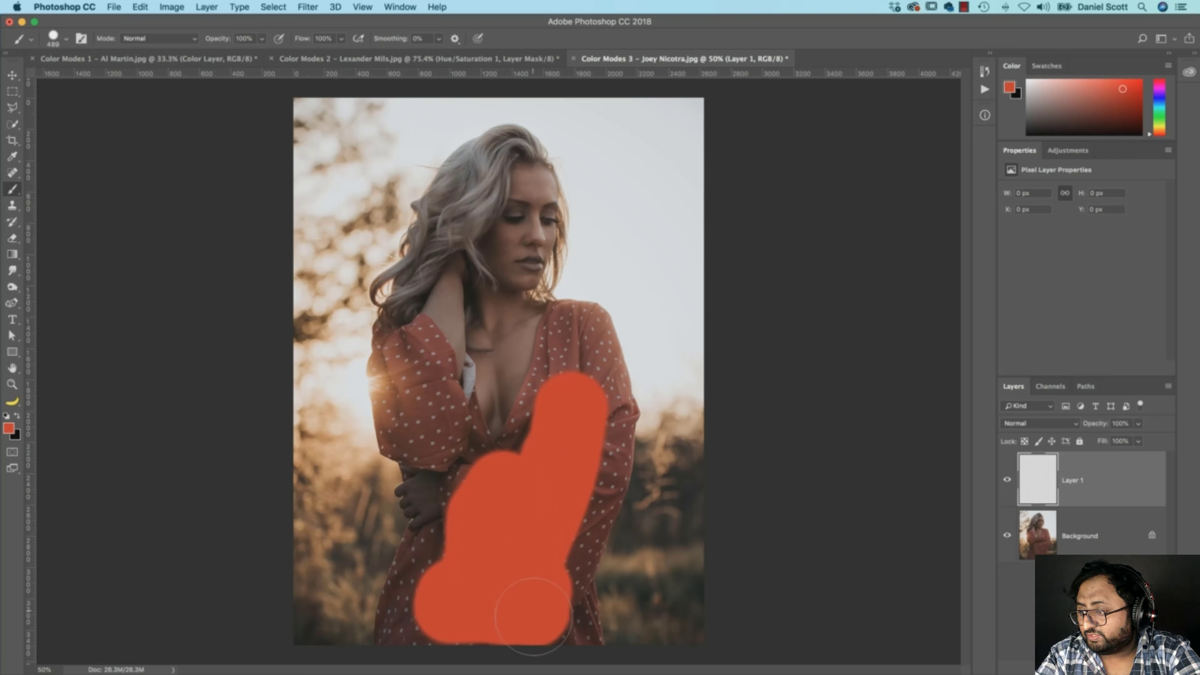
Cycle Layer 1 through the blend modes, compare Soft Light with the mode before it, and set Soft Light
key(v)
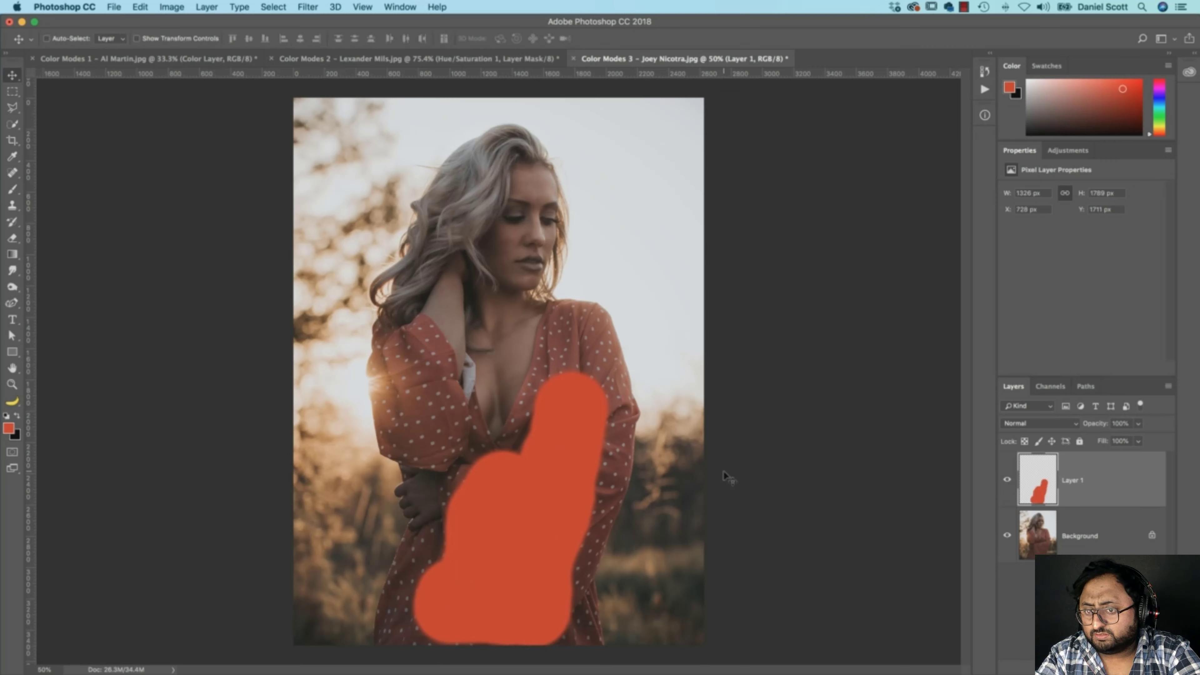
key(shift+plus)
key(shift+plus)
key(shift+plus)
key(shift+plus)
key(shift+plus)
key(shift+plus)
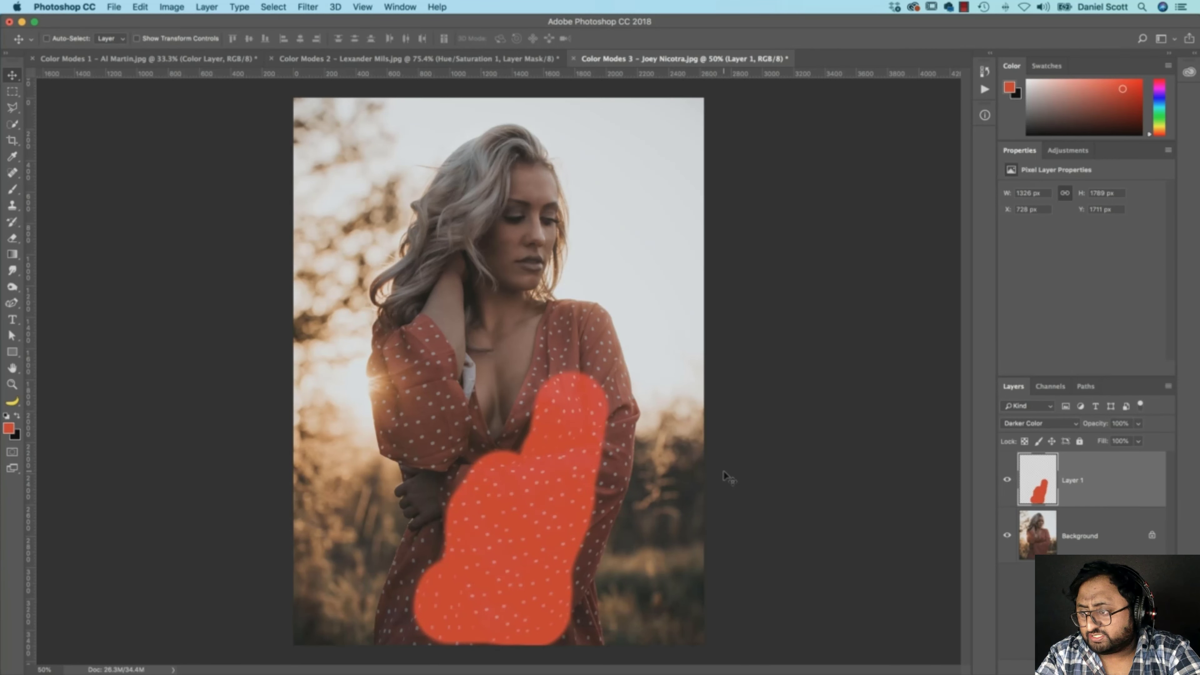
key(shift+plus)
key(shift+plus)
key(shift+plus)
key(shift+plus)
key(shift+plus)
key(shift+plus)
key(shift+plus)
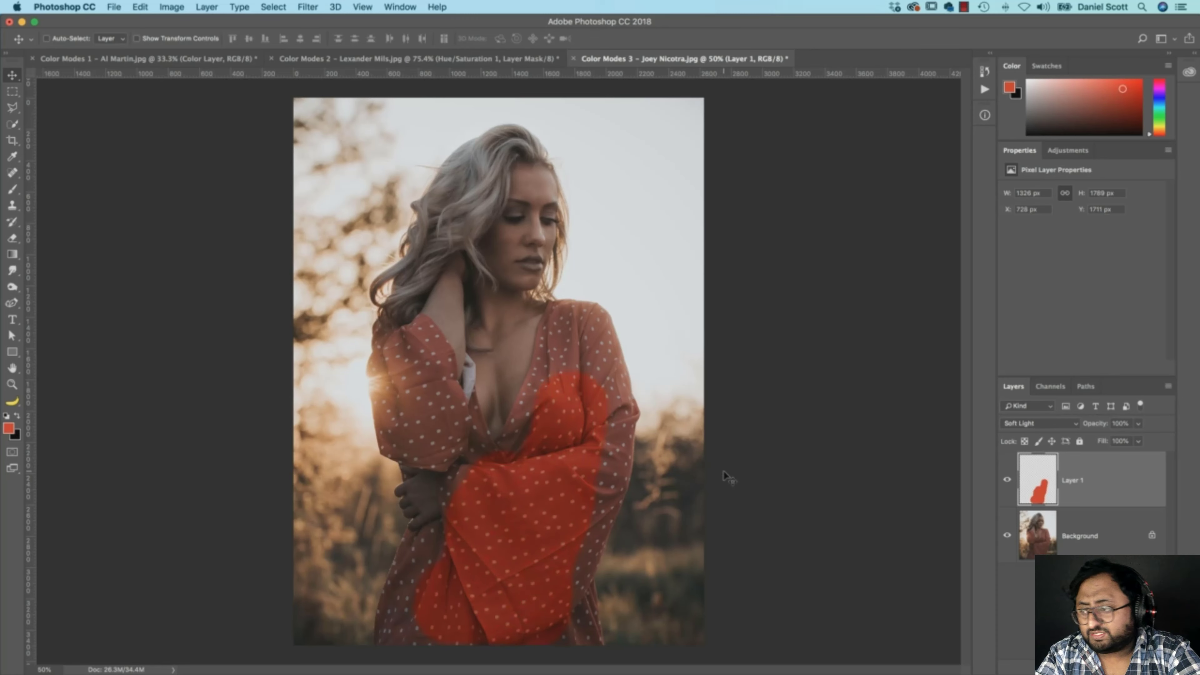
key(shift+minus)
key(shift+plus)
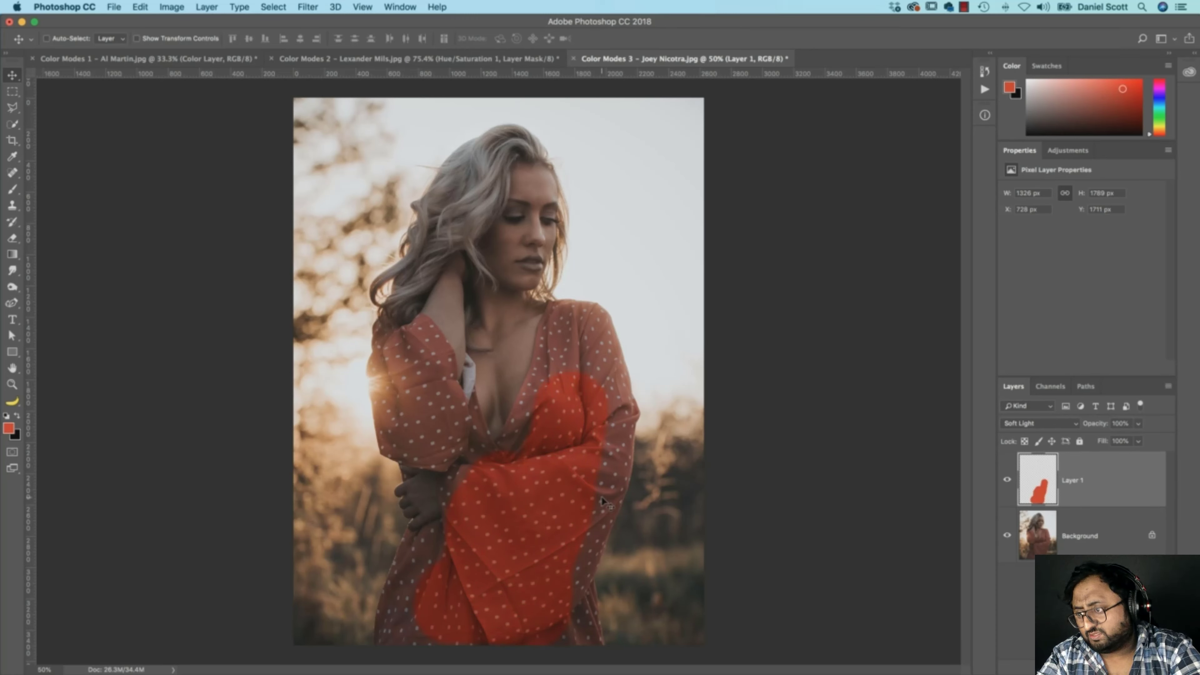
Paint red on Layer 1 over the skirt and the lower part of the wide sleeve, undoing the last stray stroke
key(b)
mouse_move(584, 477)
mouse_down()
mouse_move(591, 492)
mouse_move(567, 530)
mouse_move(572, 511)
mouse_move(555, 603)
mouse_move(558, 591)
mouse_move(562, 633)
mouse_move(449, 610)
mouse_move(436, 558)
mouse_move(423, 629)
mouse_move(407, 643)
mouse_move(430, 574)
mouse_up()
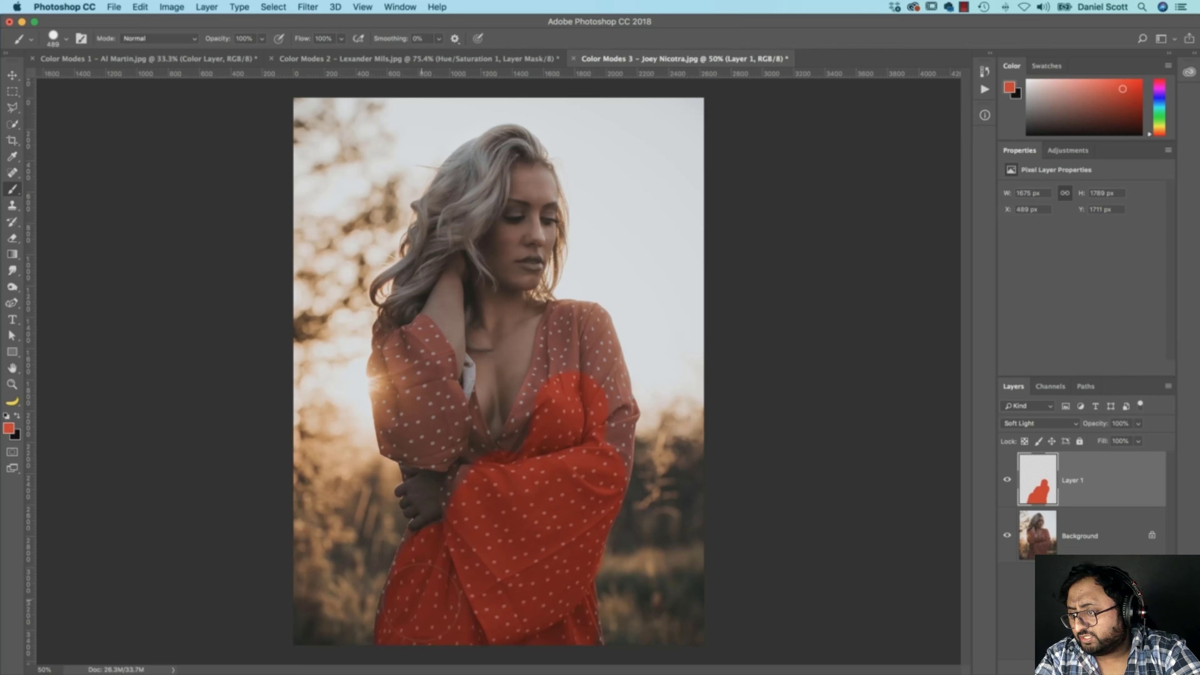
mouse_move(583, 458)
mouse_down()
mouse_move(593, 439)
mouse_move(588, 452)
mouse_move(584, 368)
mouse_move(609, 399)
mouse_move(585, 378)
mouse_move(547, 471)
mouse_up()
key(super+z)
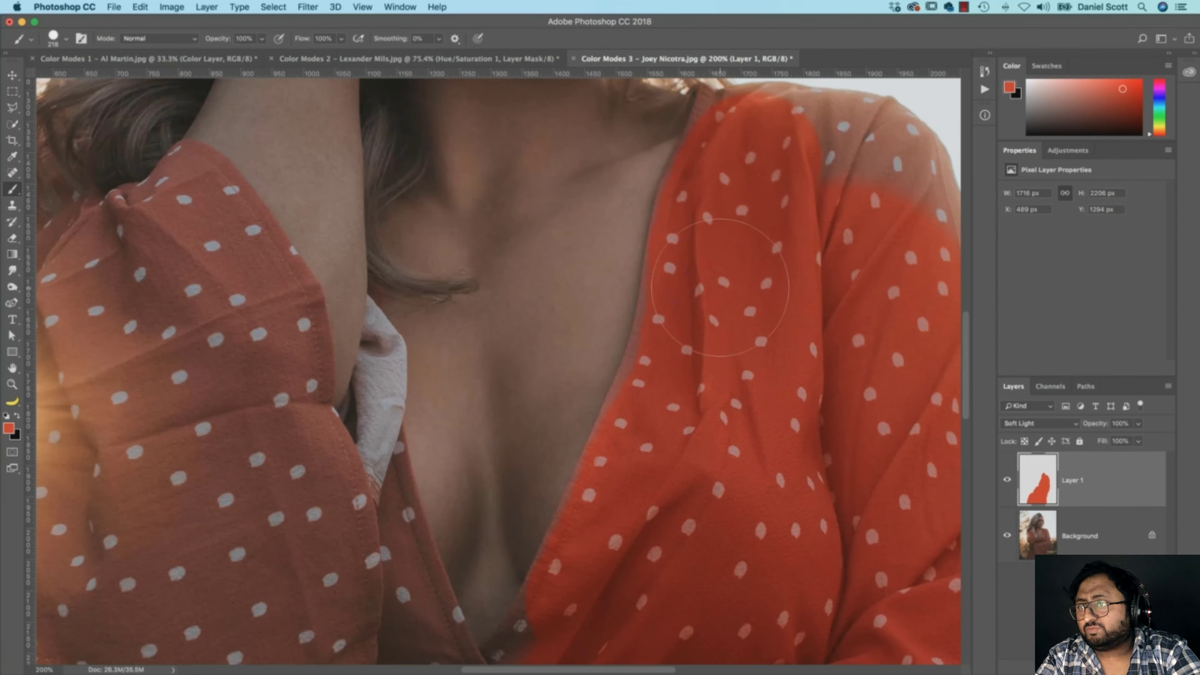
Reduce the brush to about 182 px and extend the red over the bodice, shoulder and outer edge of the wide sleeve
mouse_move(737, 229)
mouse_down()
mouse_move(487, 459)
mouse_move(461, 419)
mouse_up()
mouse_move(557, 369)
mouse_down()
mouse_move(590, 358)
mouse_move(481, 340)
mouse_up()
mouse_move(638, 409)
mouse_down()
mouse_move(655, 498)
mouse_move(616, 345)
mouse_up()
drag(624, 378, 648, 534)
drag(632, 494, 556, 312)
drag(620, 371, 603, 371)
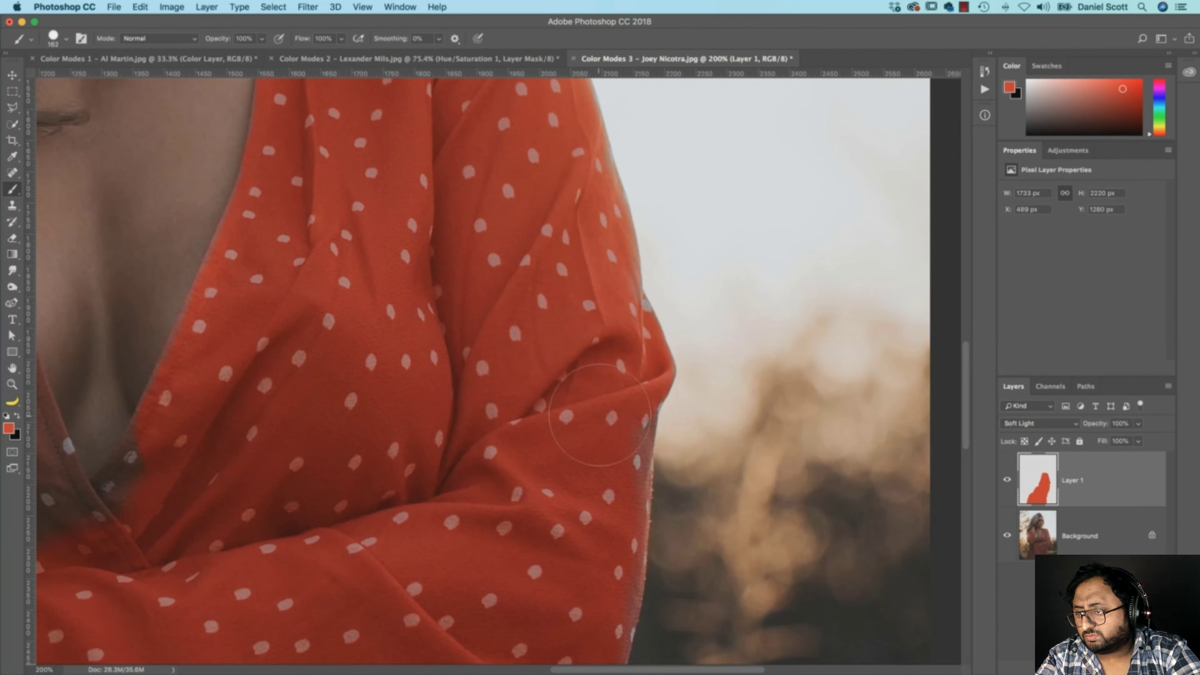
drag(600, 415, 637, 148)
mouse_move(548, 497)
mouse_down()
mouse_move(595, 88)
mouse_move(574, 232)
mouse_up()
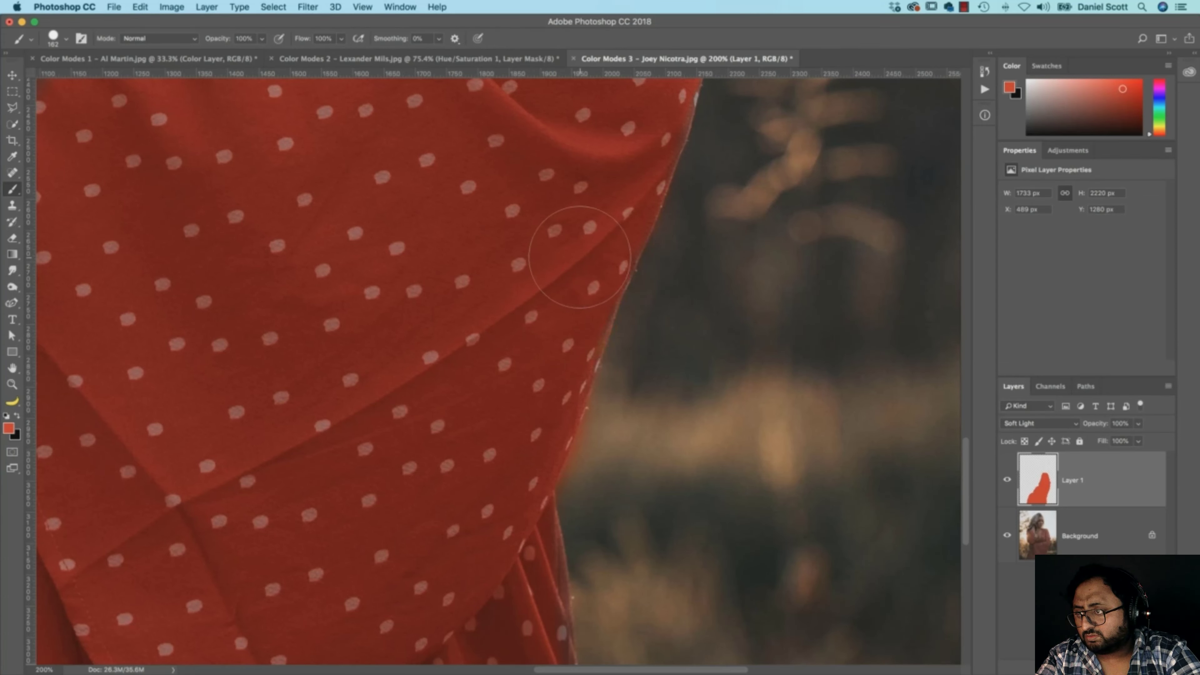
Paint red along the skirt's outer edge below the hand, reducing the brush to about 160 px
drag(506, 519, 846, 406)
mouse_move(378, 451)
mouse_down()
mouse_move(514, 448)
mouse_move(613, 525)
mouse_up()
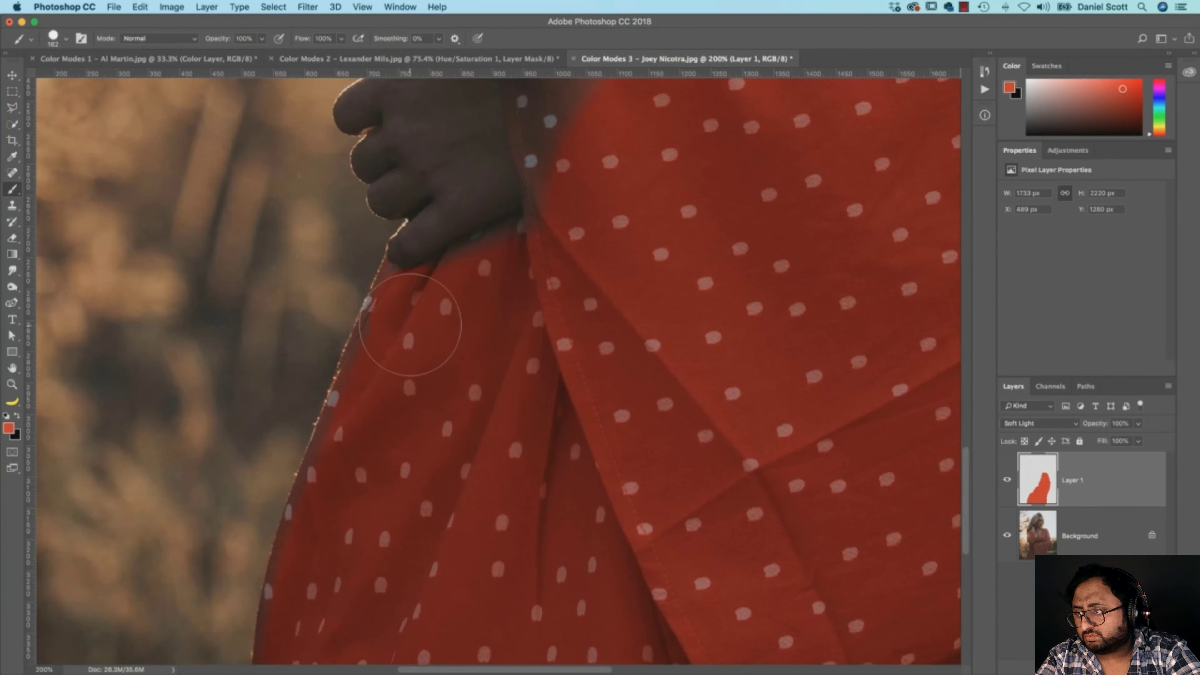
drag(411, 325, 399, 325)
key(e)
key(b)
Paint red over the raised arm's sleeve and the other side of the neckline until the whole dress is covered
drag(578, 323, 514, 536)
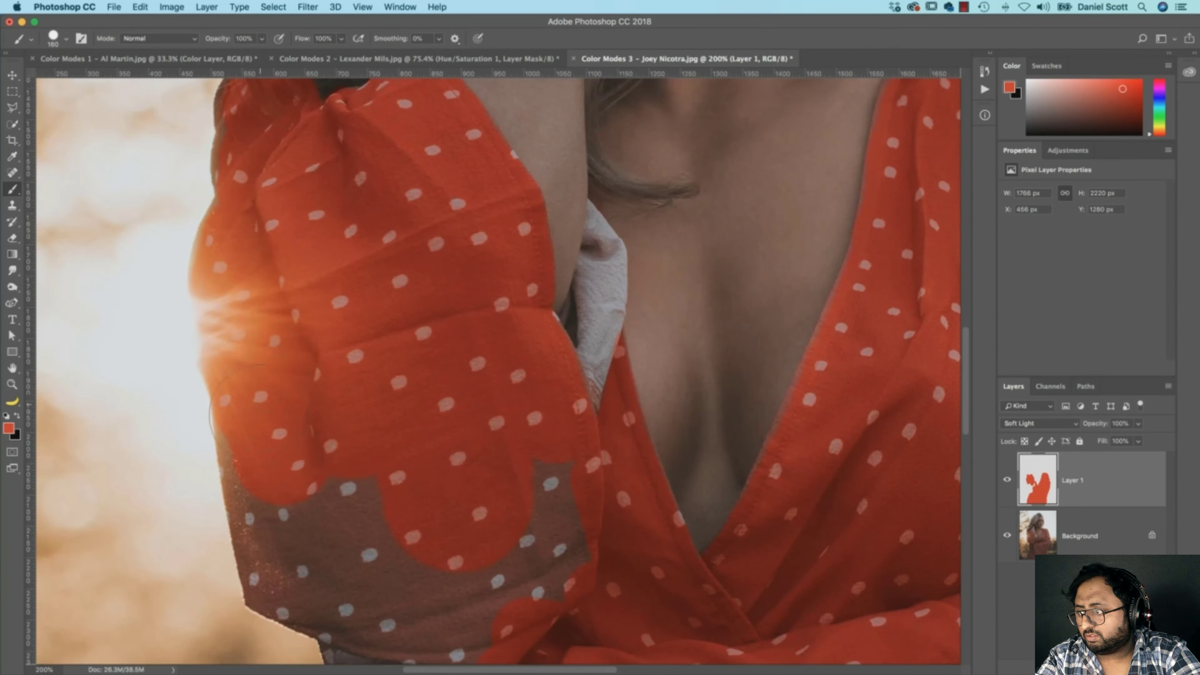
drag(261, 414, 289, 566)
drag(398, 524, 418, 303)
mouse_move(418, 303)
mouse_down()
mouse_move(423, 380)
mouse_move(507, 397)
mouse_up()
mouse_move(565, 347)
mouse_down()
mouse_move(510, 485)
mouse_move(311, 313)
mouse_up()
key(super+minus)
key(super+minus)
key(super+minus)
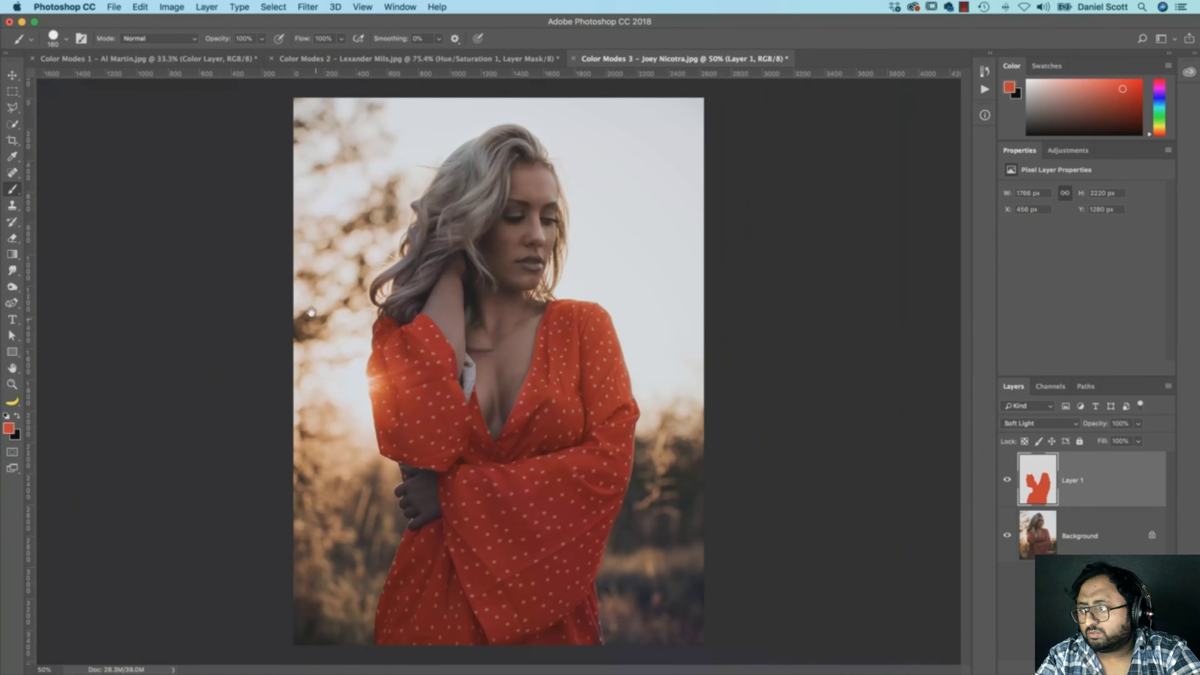
key(v)
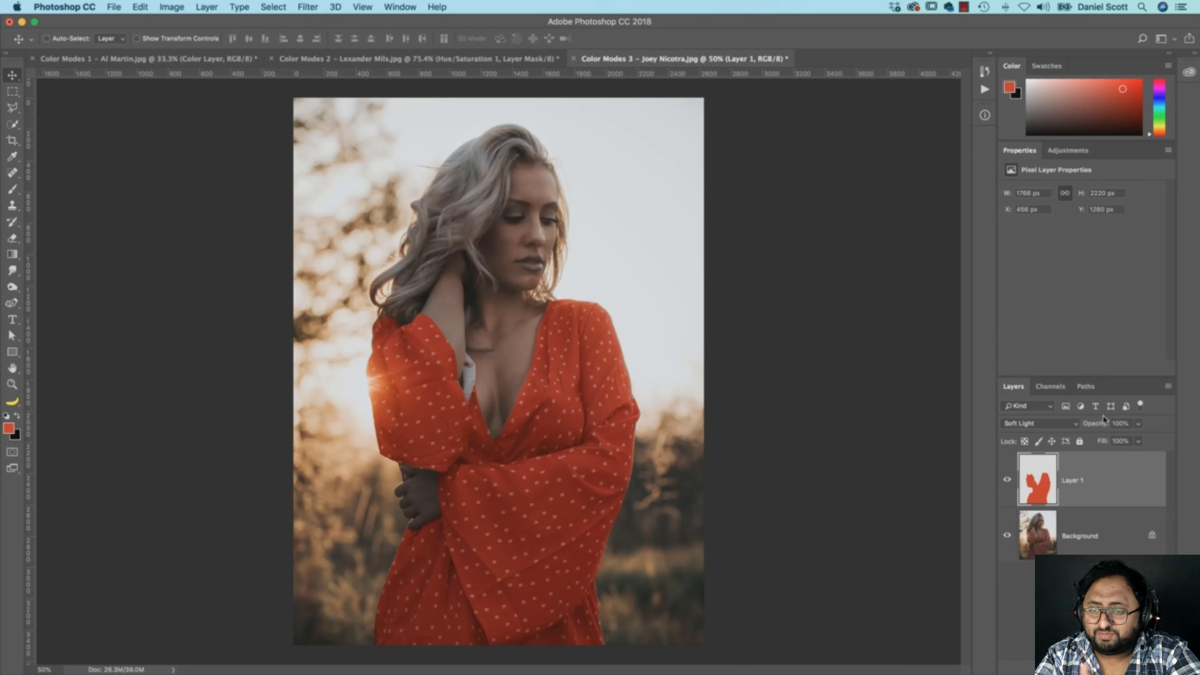
Lower Layer 1's opacity to 60% and compare the dress with and without the color layer
click(1139, 424)
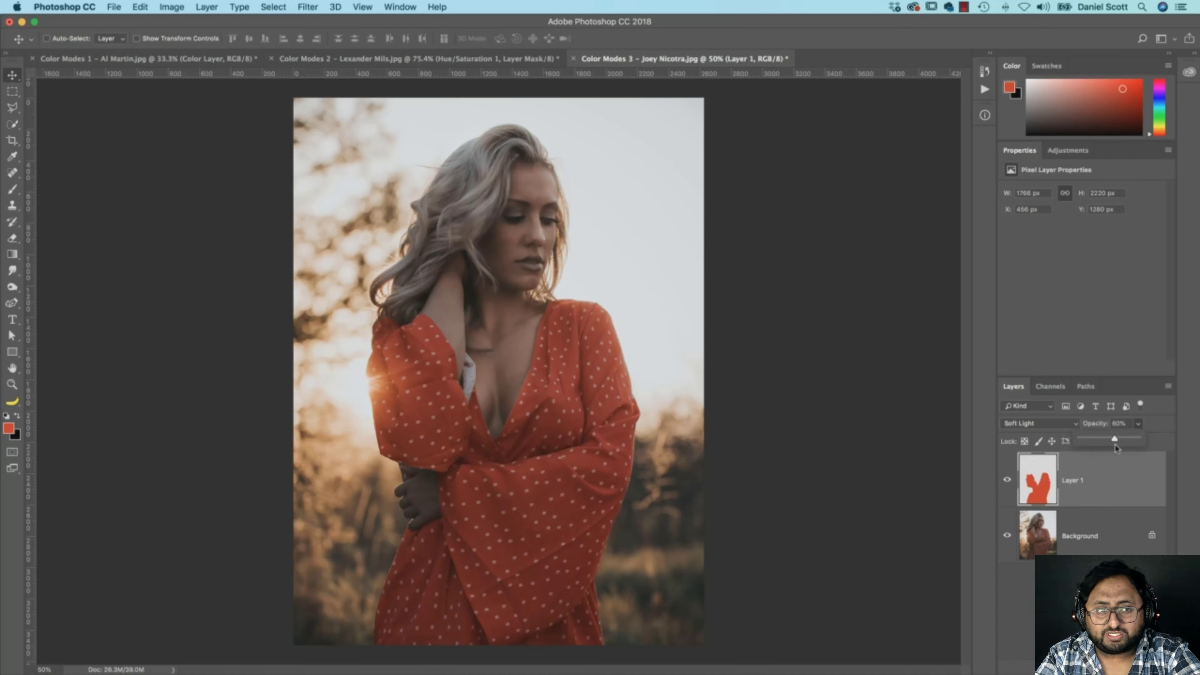
click(1069, 604)
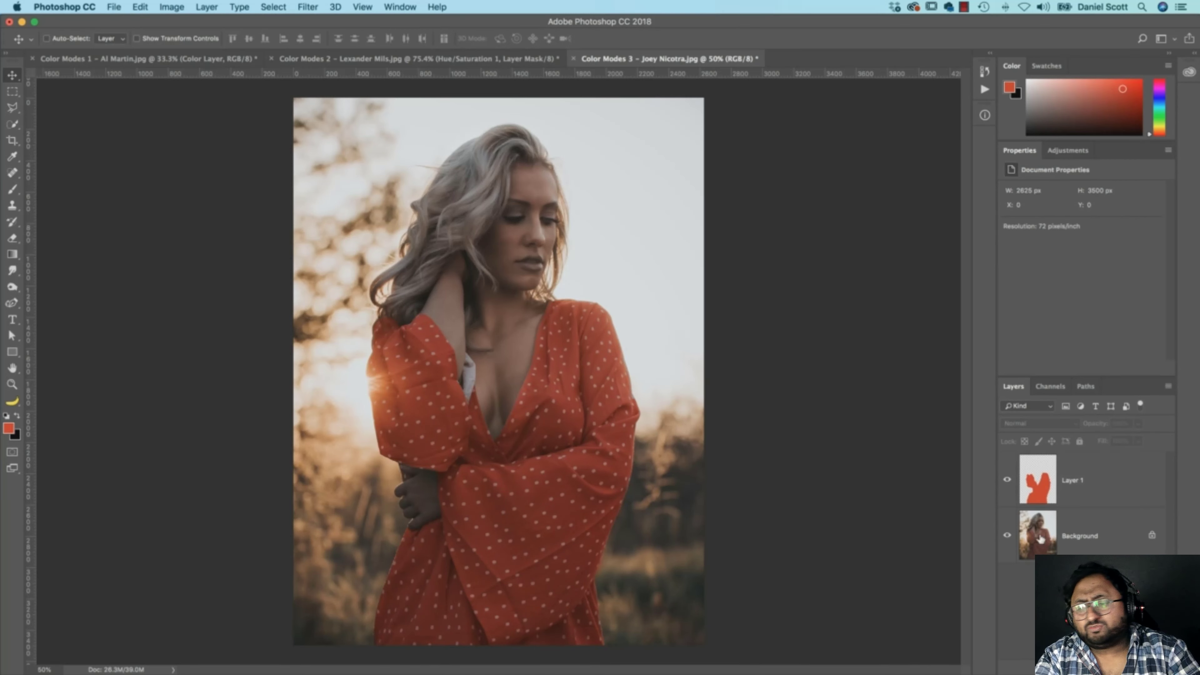
click(1007, 479)
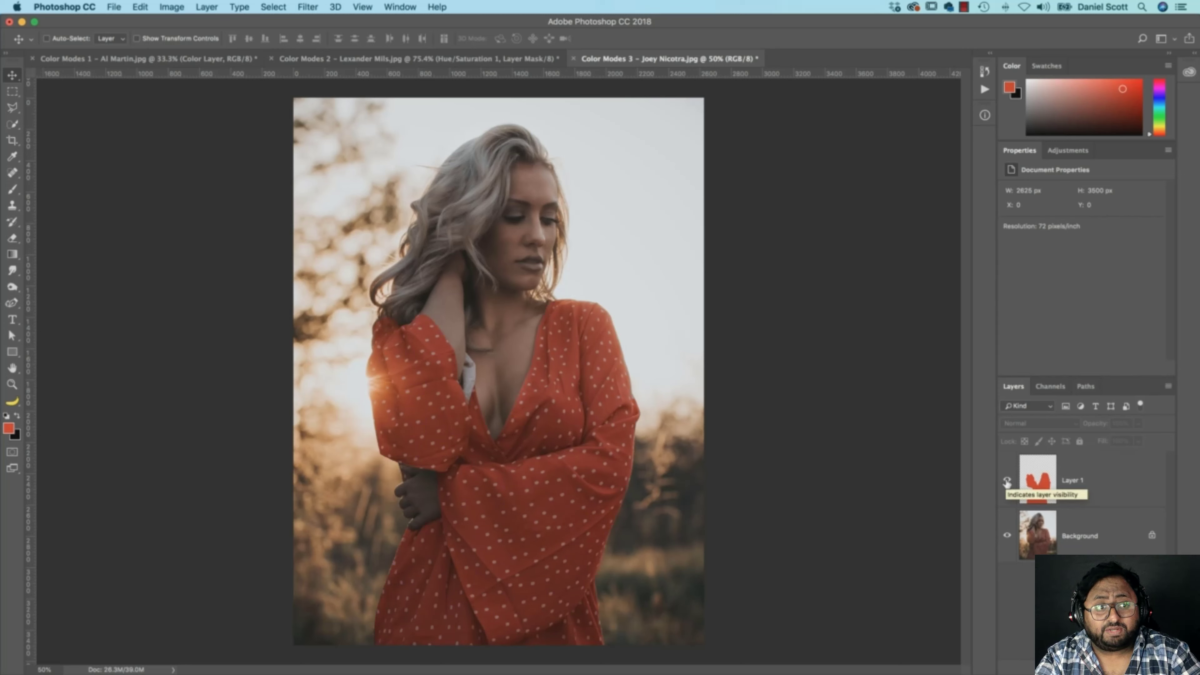
click(1025, 487)
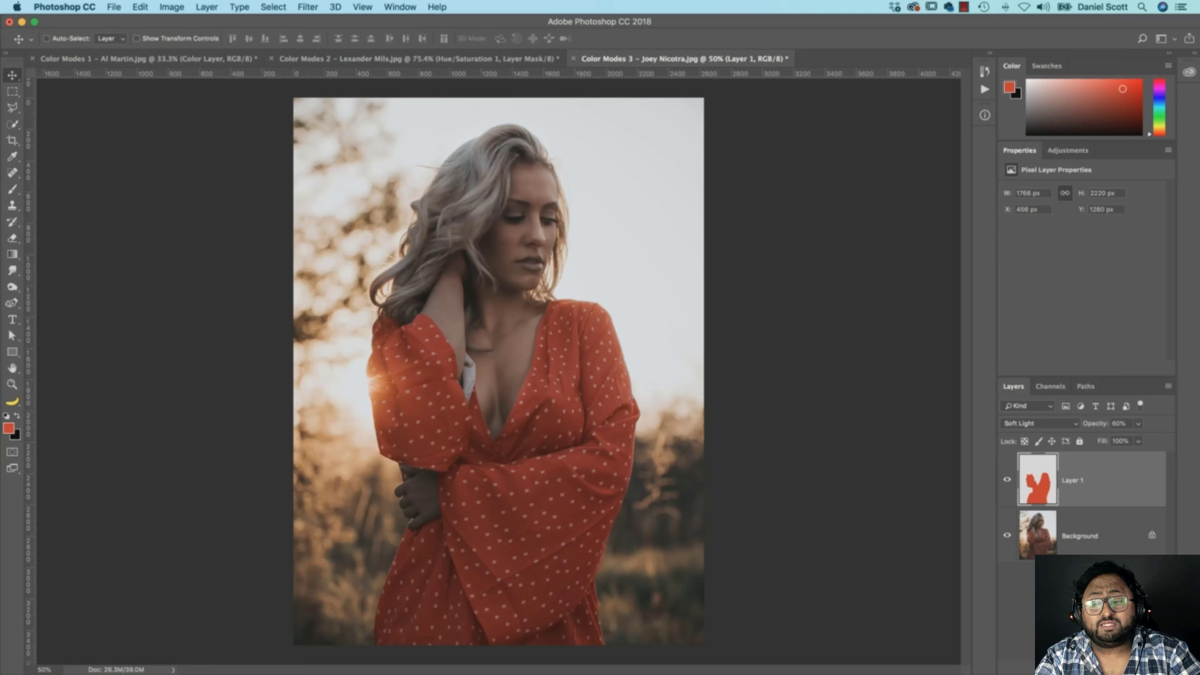
Add a layer mask to Layer 1 and enlarge the black brush to about 483 px for painting on it
click(1069, 669)
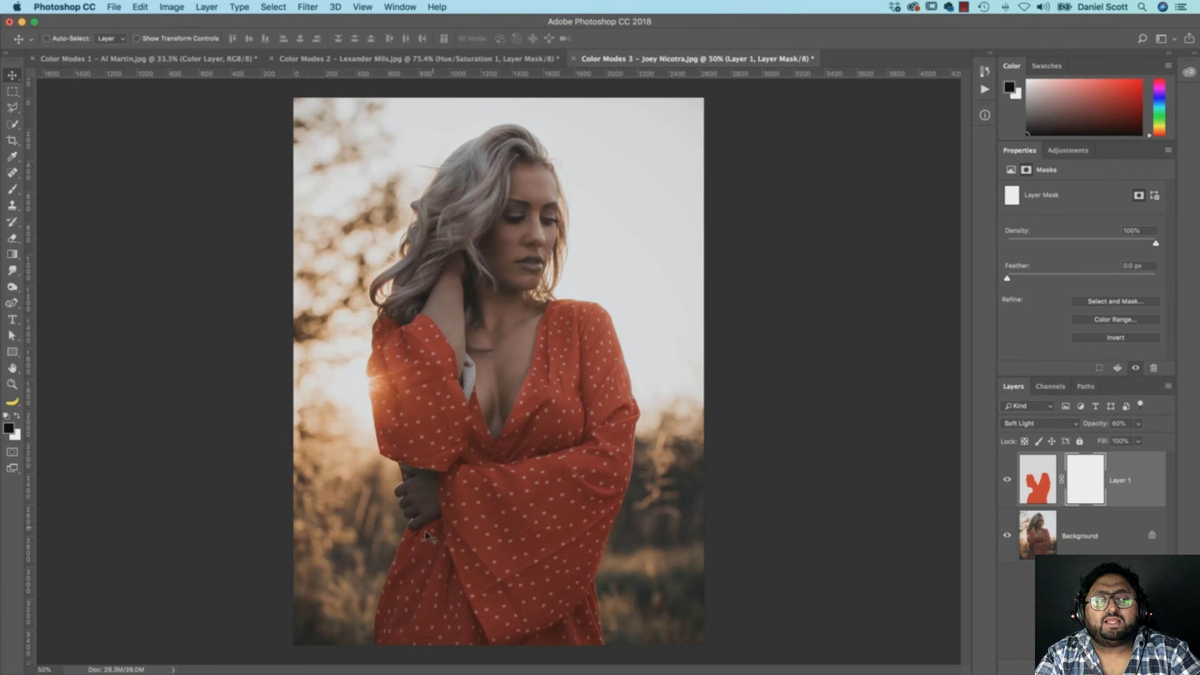
key(b)
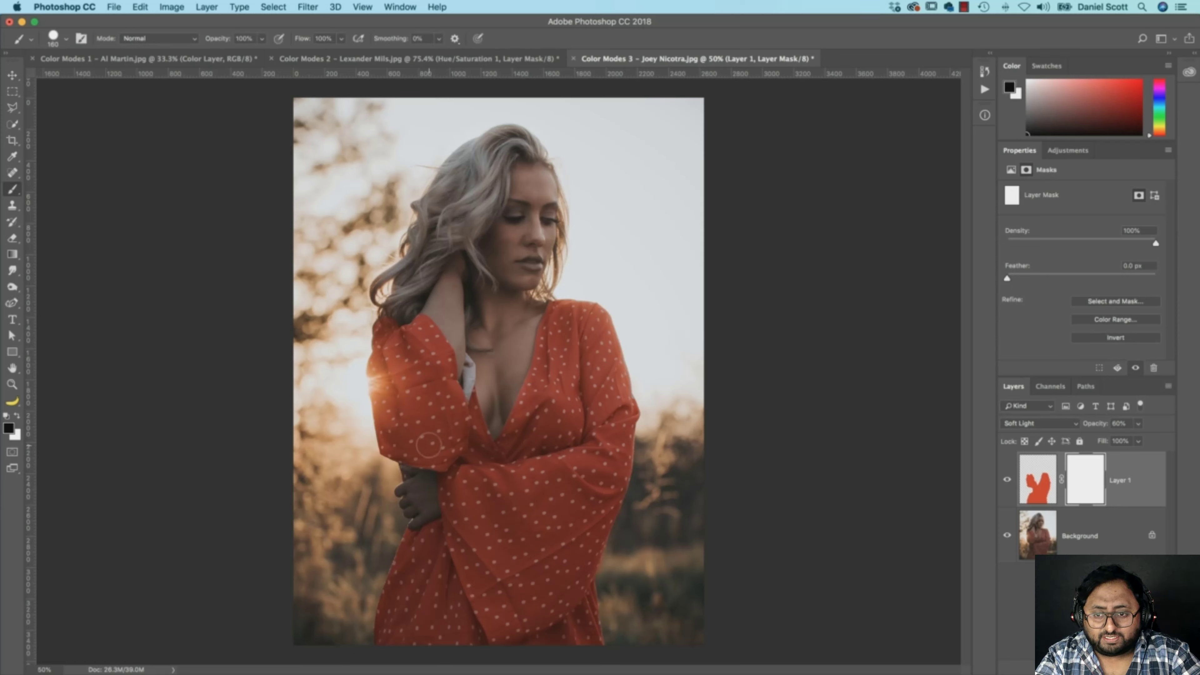
mouse_move(437, 442)
mouse_down()
mouse_move(455, 308)
mouse_move(421, 134)
mouse_up()
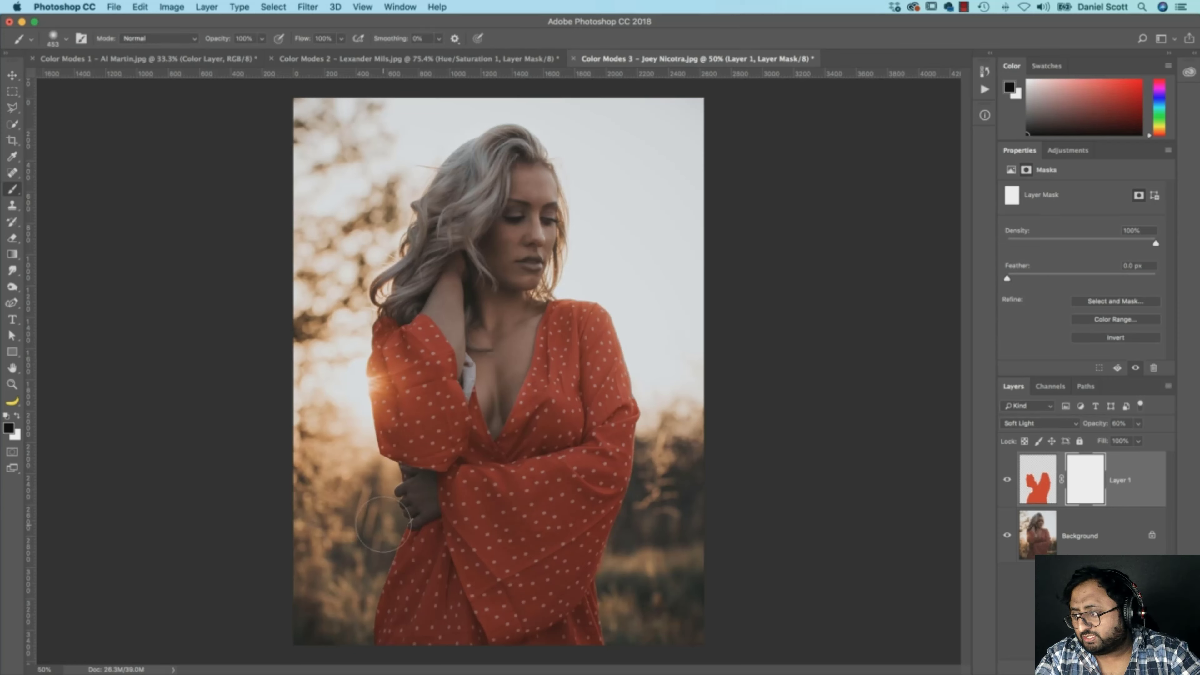